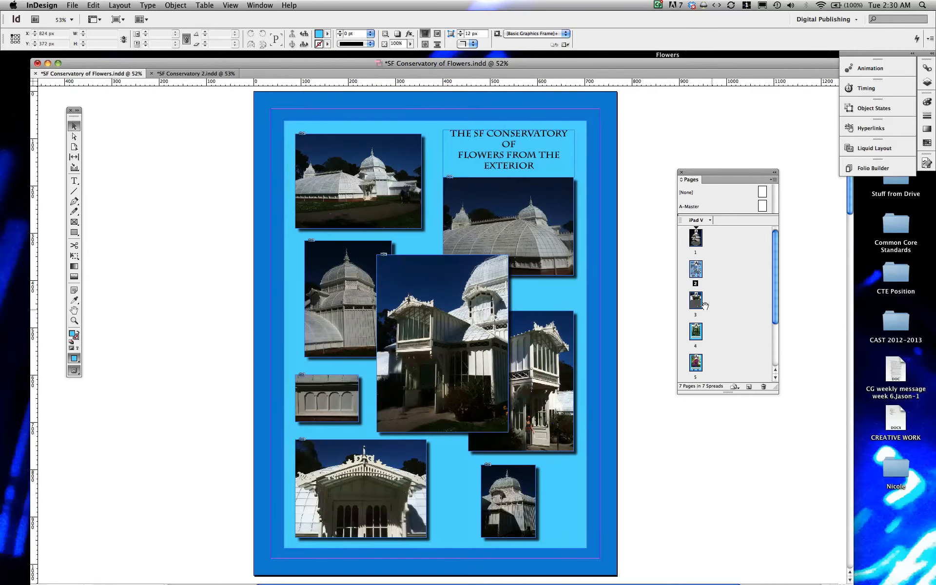
Step: View page 3 of the Flowers document for reference, then return to the SF Conservatory 2 document
{"action": "double_click", "coordinate": [692, 300]}
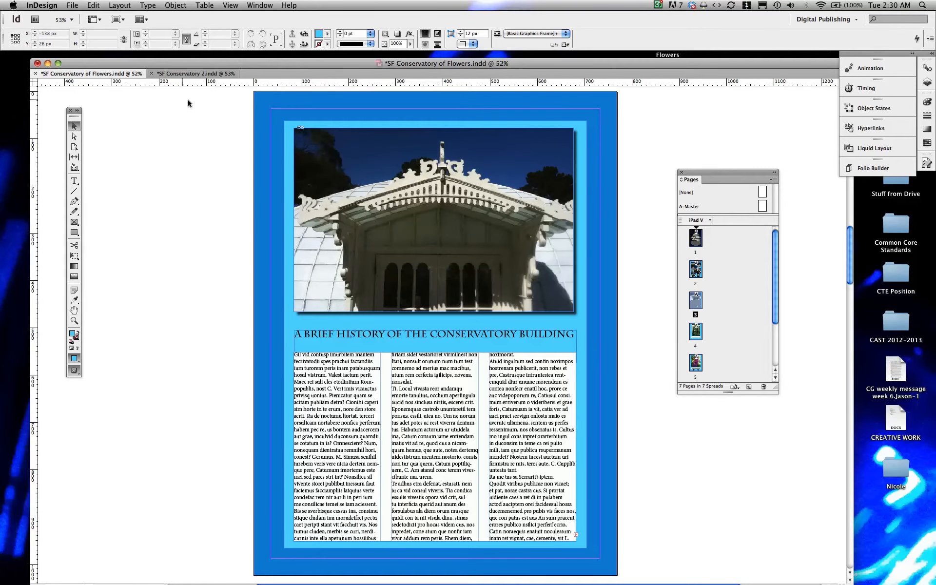
{"action": "left_click", "coordinate": [189, 74]}
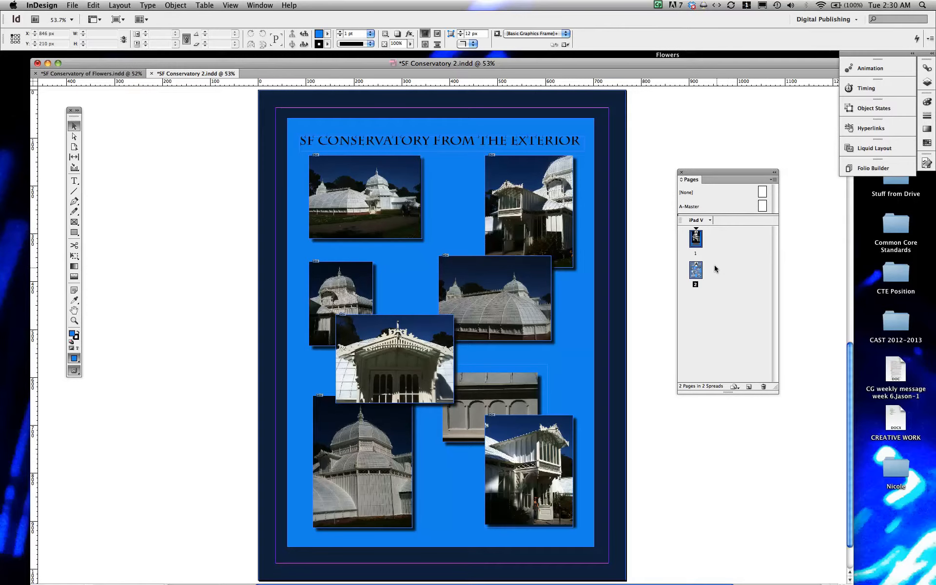
Step: Duplicate page 2 as a new third page of the document
{"action": "left_click", "coordinate": [746, 386]}
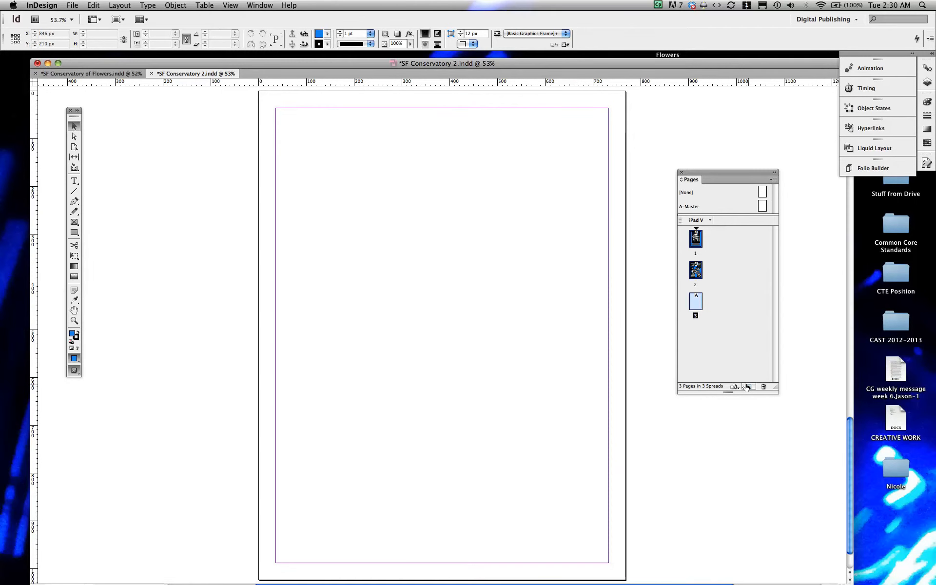
{"action": "key", "text": "super+z"}
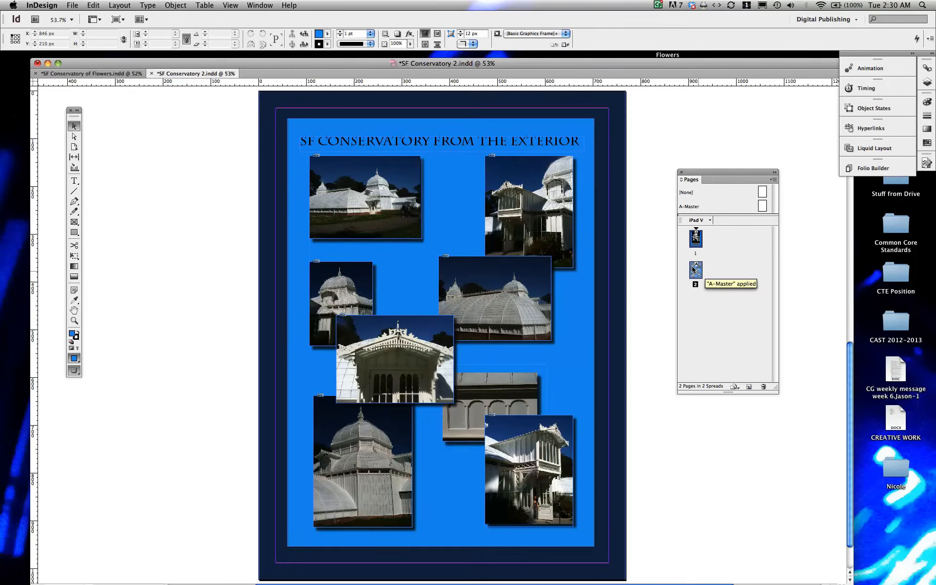
{"action": "left_click_drag", "start_coordinate": [694, 269], "coordinate": [746, 382]}
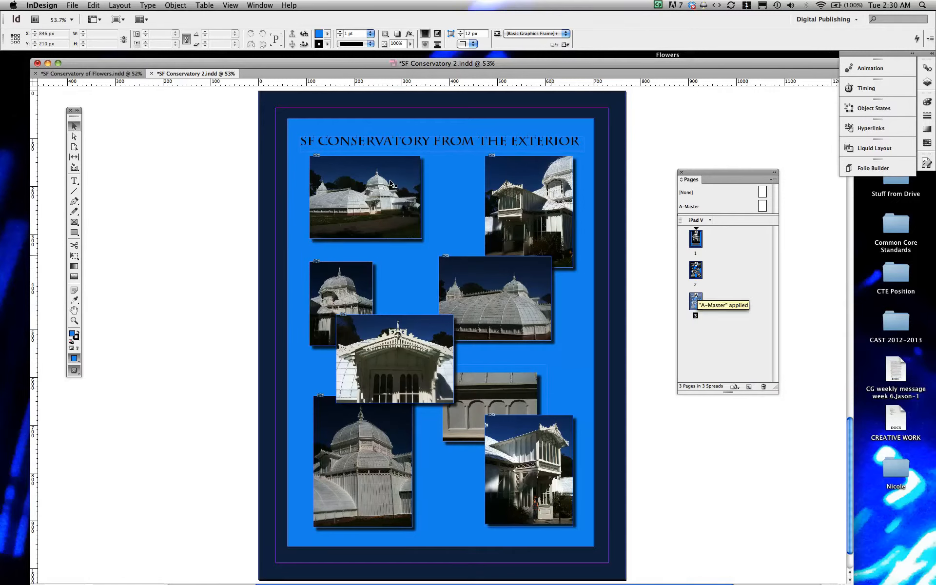
Step: Delete the title text frame and the upper photos from the new page 3
{"action": "left_click", "coordinate": [394, 138]}
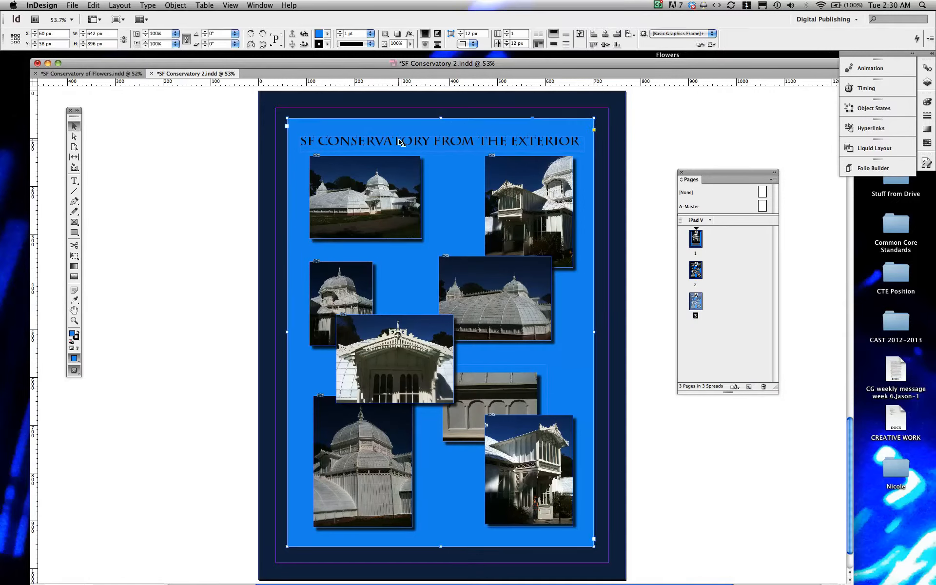
{"action": "left_click", "coordinate": [401, 141]}
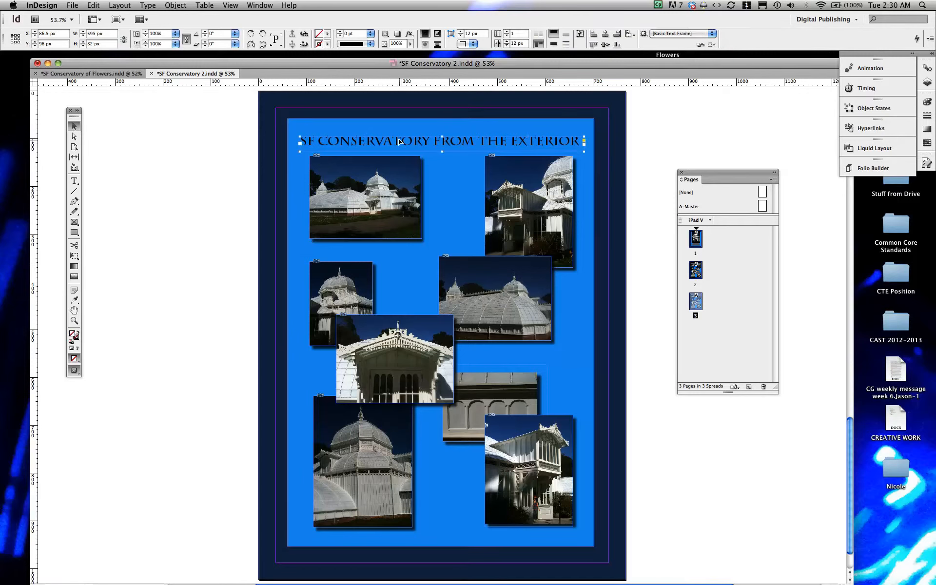
{"action": "key", "text": "Delete"}
{"action": "left_click", "coordinate": [365, 198]}
{"action": "key", "text": "Delete"}
{"action": "left_click", "coordinate": [508, 197]}
{"action": "key", "text": "Delete"}
{"action": "left_click", "coordinate": [511, 280]}
{"action": "key", "text": "Delete"}
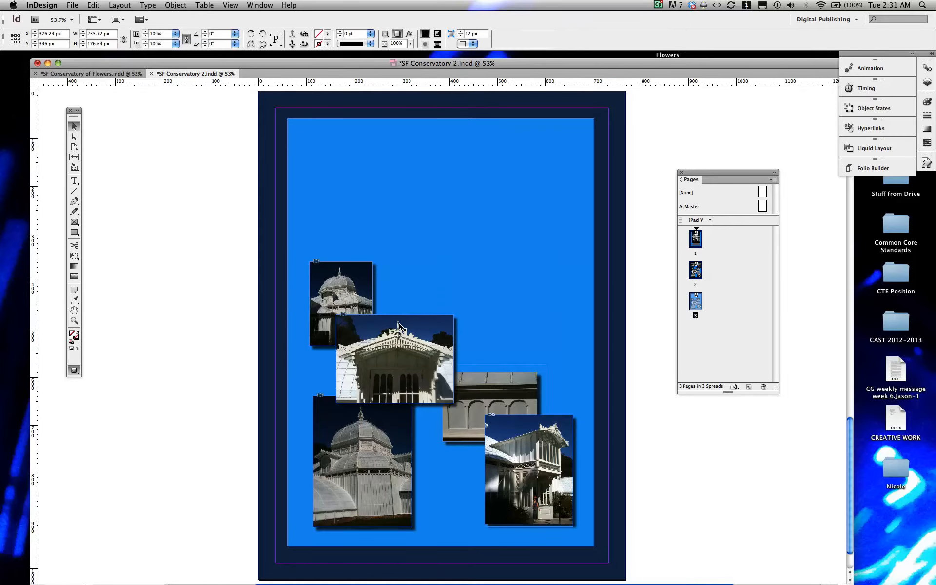
Step: Delete all the remaining photos from page 3, leaving only the blue background
{"action": "left_click", "coordinate": [395, 358]}
{"action": "key", "text": "Delete"}
{"action": "key", "text": "backslash"}
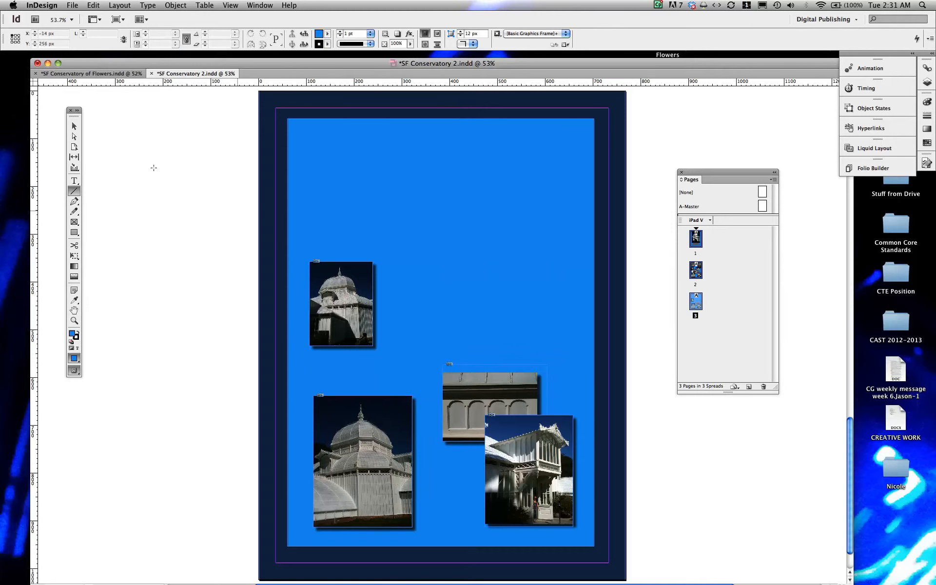
{"action": "left_click", "coordinate": [74, 126]}
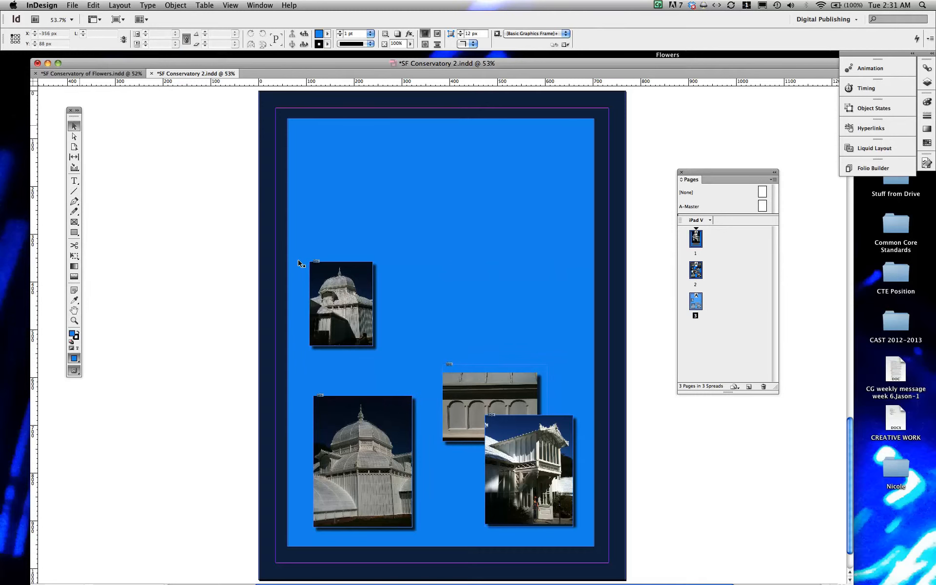
{"action": "left_click", "coordinate": [356, 292]}
{"action": "key", "text": "Delete"}
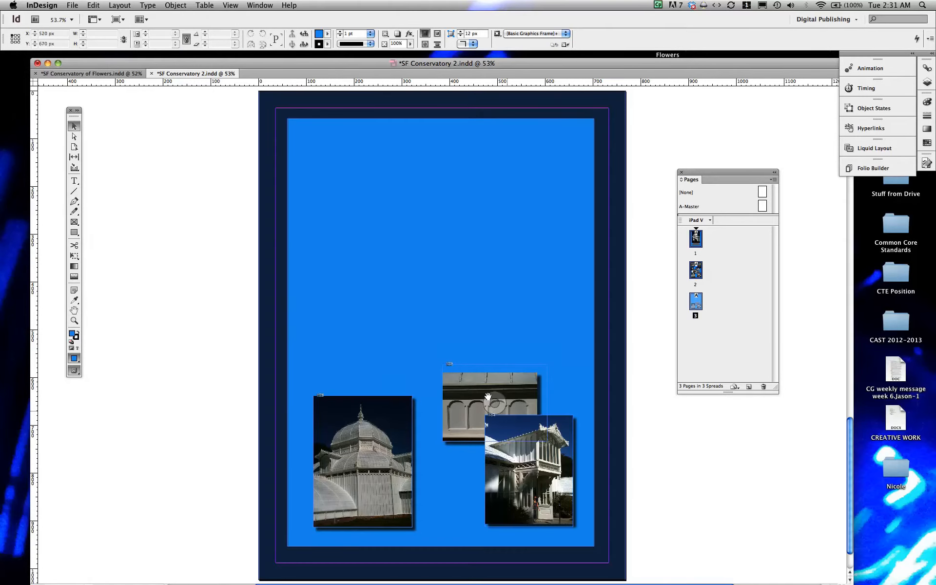
{"action": "left_click", "coordinate": [482, 391]}
{"action": "key", "text": "Delete"}
{"action": "left_click", "coordinate": [528, 431]}
{"action": "key", "text": "Delete"}
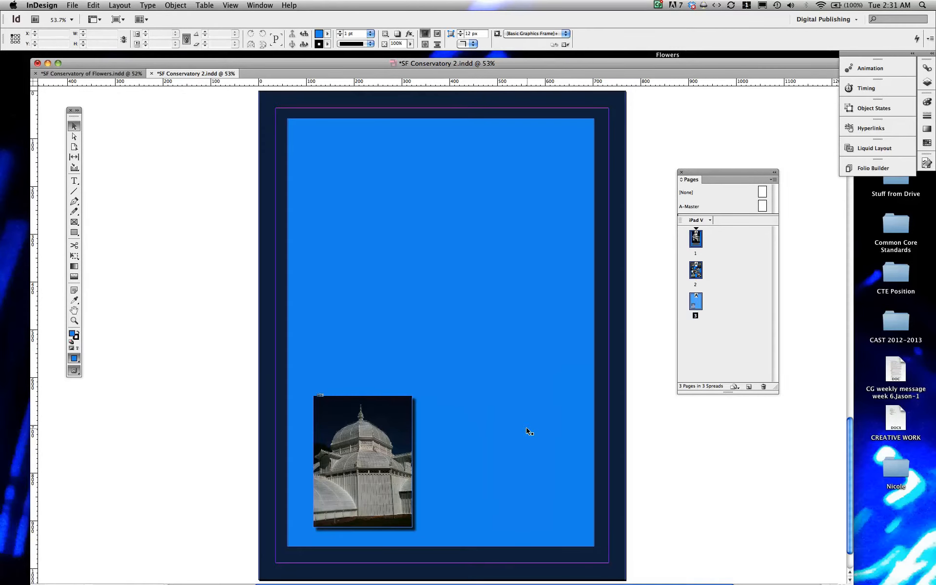
{"action": "left_click", "coordinate": [340, 418]}
{"action": "key", "text": "Delete"}
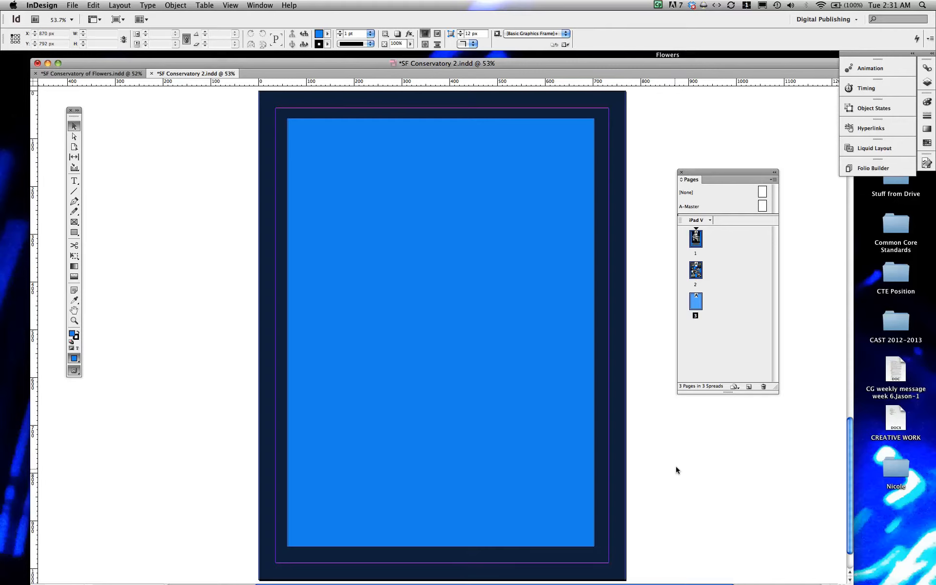
Step: Compare the empty page with the Flowers document's history page
{"action": "left_click_drag", "start_coordinate": [731, 168], "coordinate": [756, 96]}
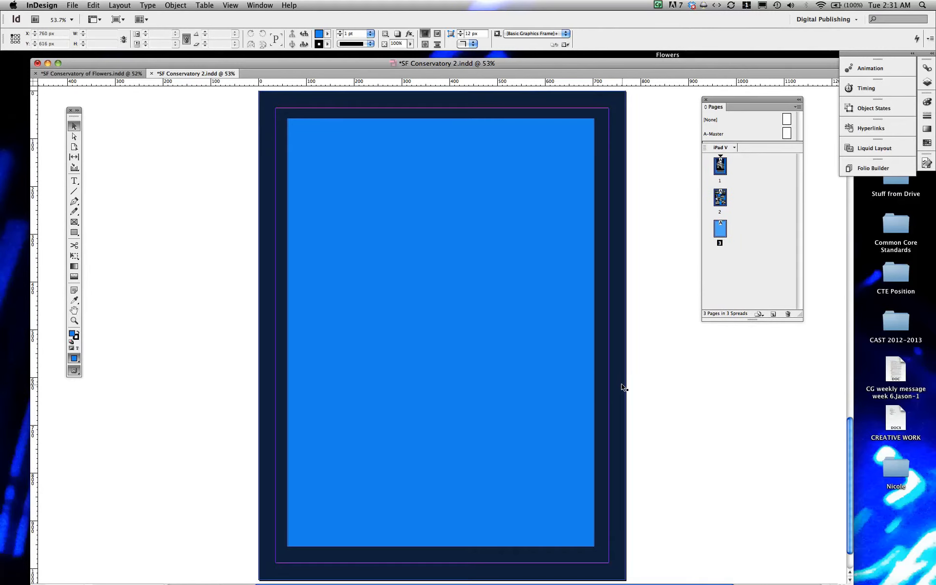
{"action": "left_click", "coordinate": [93, 73]}
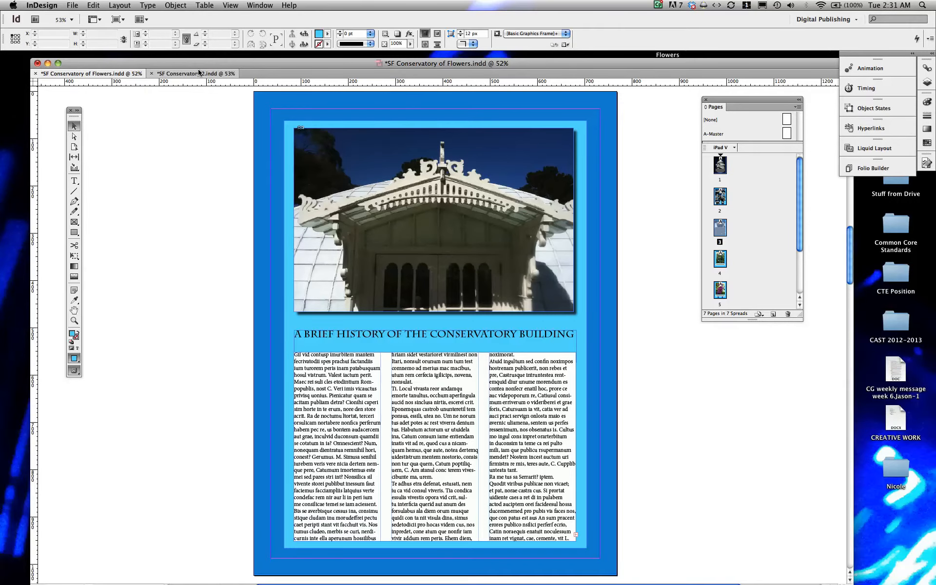
{"action": "left_click", "coordinate": [198, 73]}
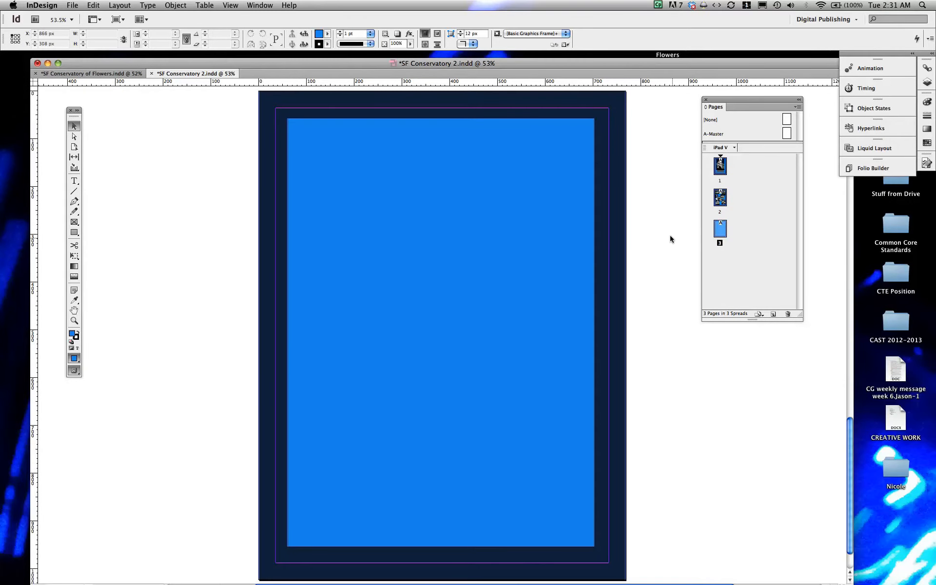
Step: Place IMG_2442.JPG and draw it about 584 × 438 px across the top of page 3
{"action": "left_click", "coordinate": [72, 5]}
{"action": "left_click", "coordinate": [98, 140]}
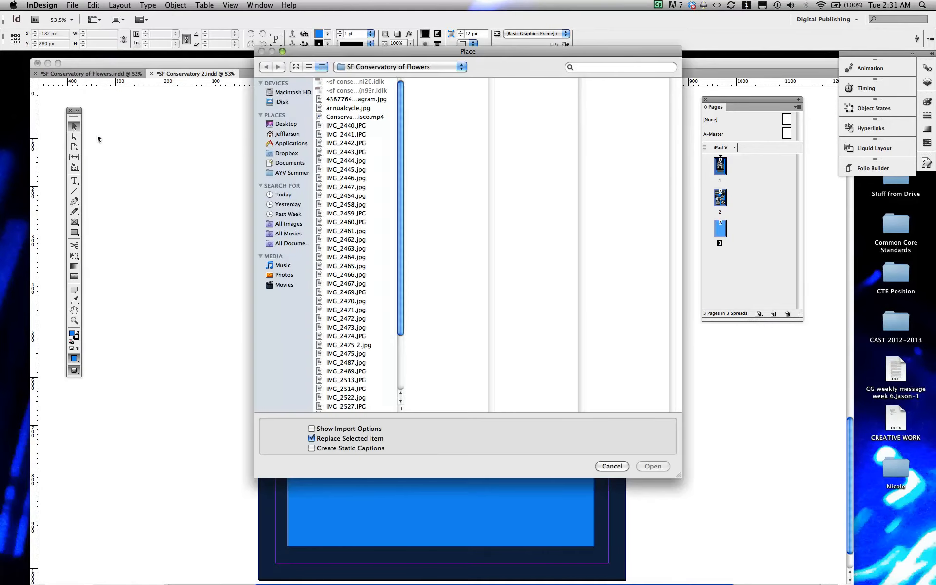
{"action": "left_click", "coordinate": [348, 179]}
{"action": "left_click", "coordinate": [345, 169]}
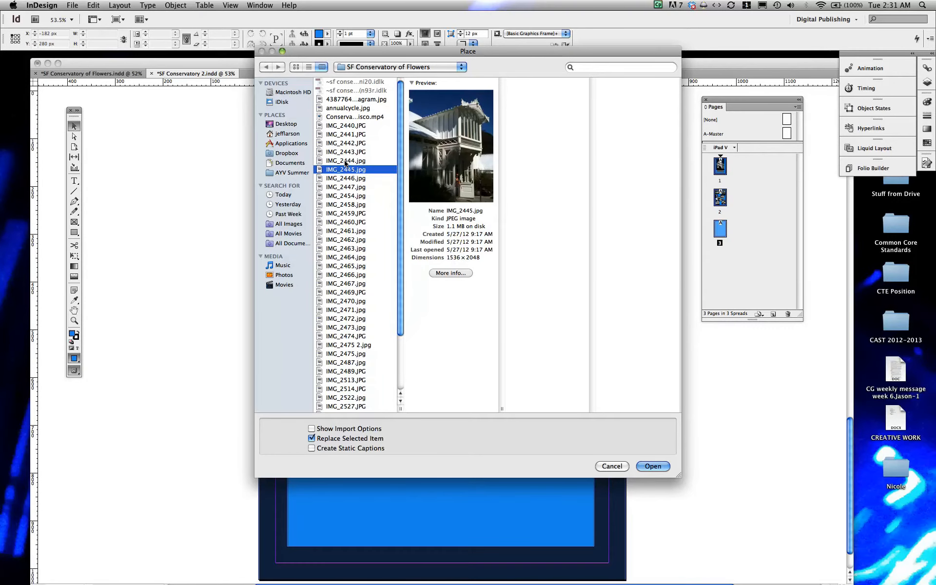
{"action": "left_click", "coordinate": [345, 161]}
{"action": "left_click", "coordinate": [345, 152]}
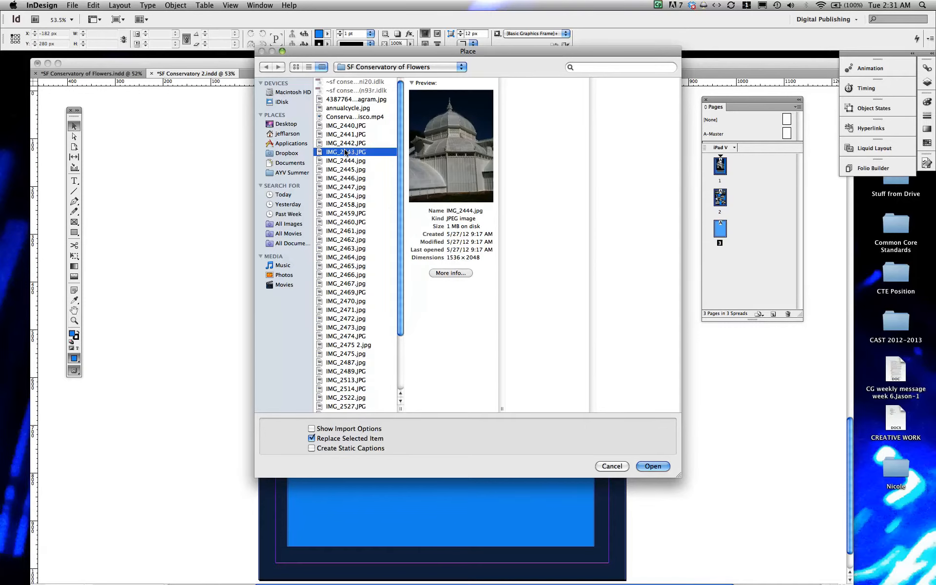
{"action": "left_click", "coordinate": [346, 143]}
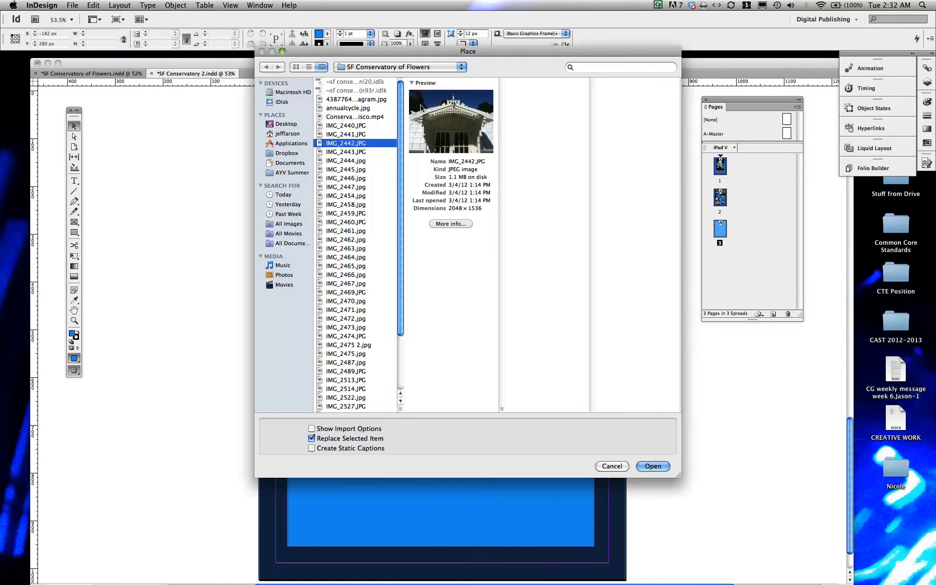
{"action": "left_click", "coordinate": [653, 466]}
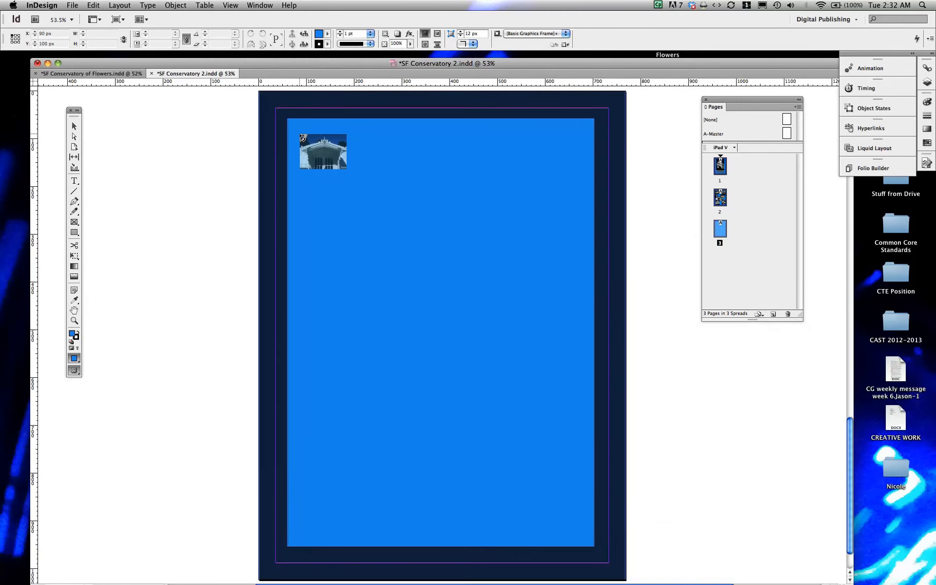
{"action": "left_click_drag", "start_coordinate": [303, 140], "coordinate": [578, 349]}
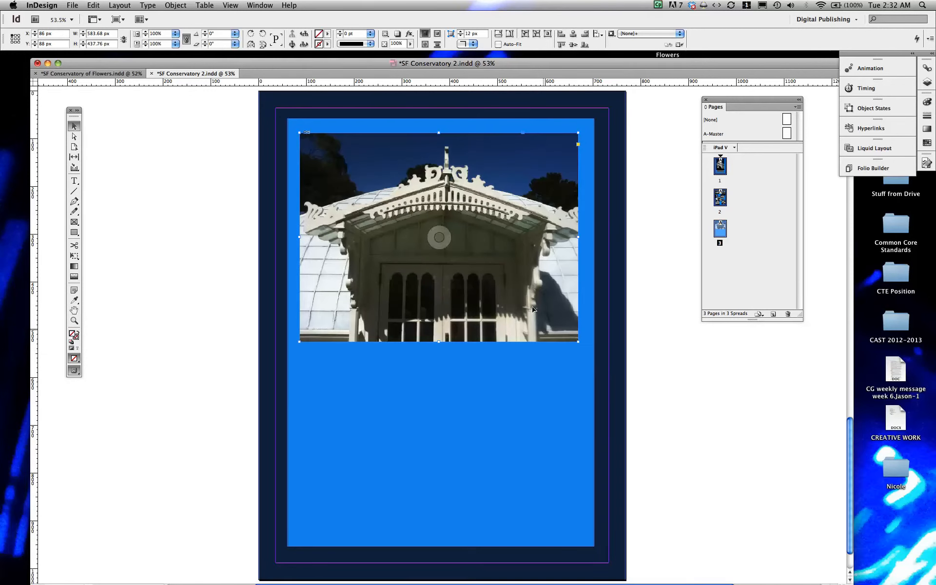
Step: Nudge the photo frame 2 px to the right
{"action": "key", "text": "Right"}
{"action": "key", "text": "Right"}
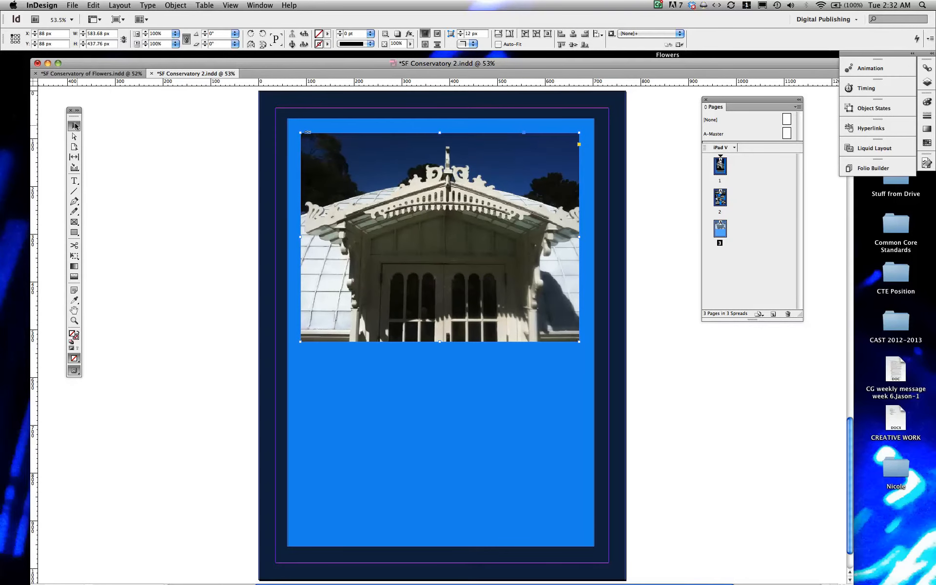
{"action": "left_click_drag", "start_coordinate": [418, 204], "coordinate": [423, 204]}
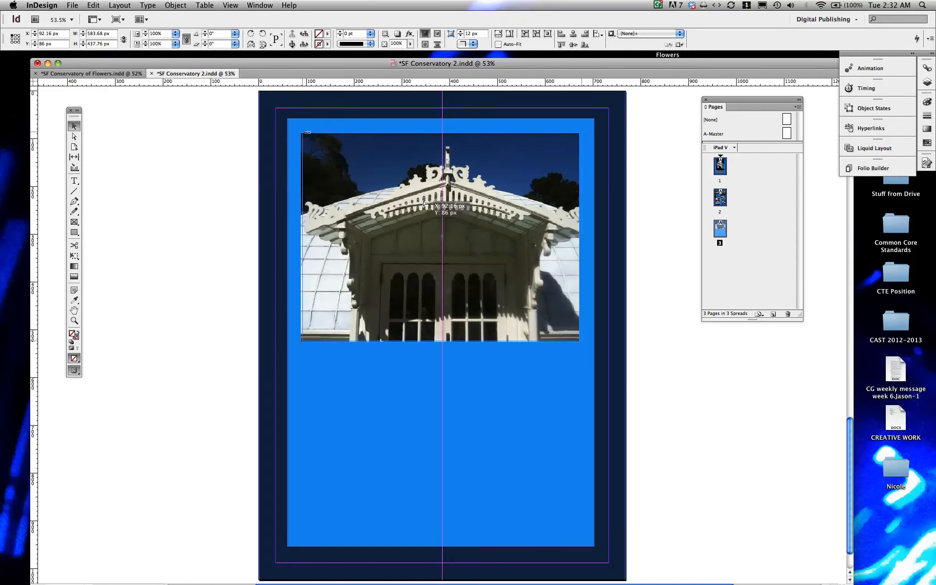
{"action": "left_click_drag", "start_coordinate": [424, 204], "coordinate": [424, 204]}
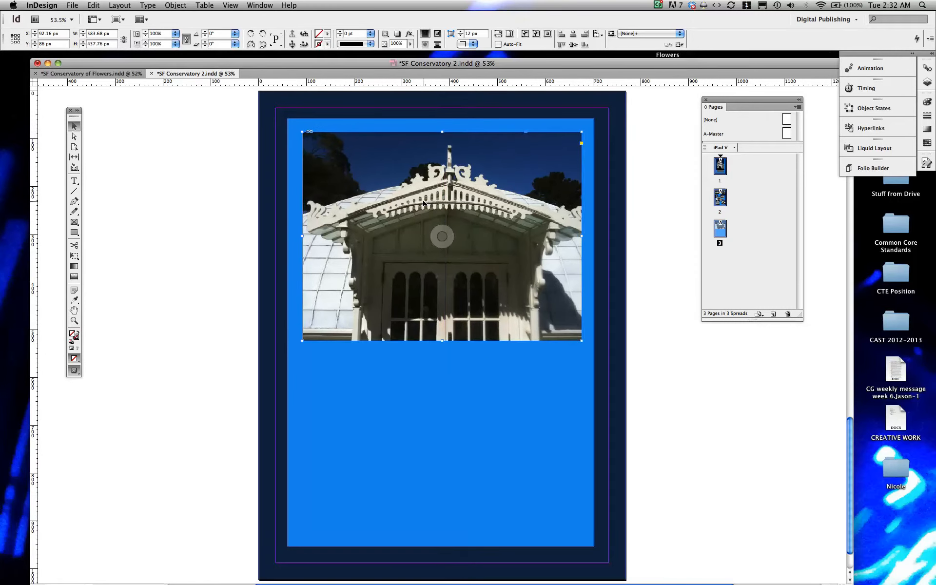
{"action": "key", "text": "super+z"}
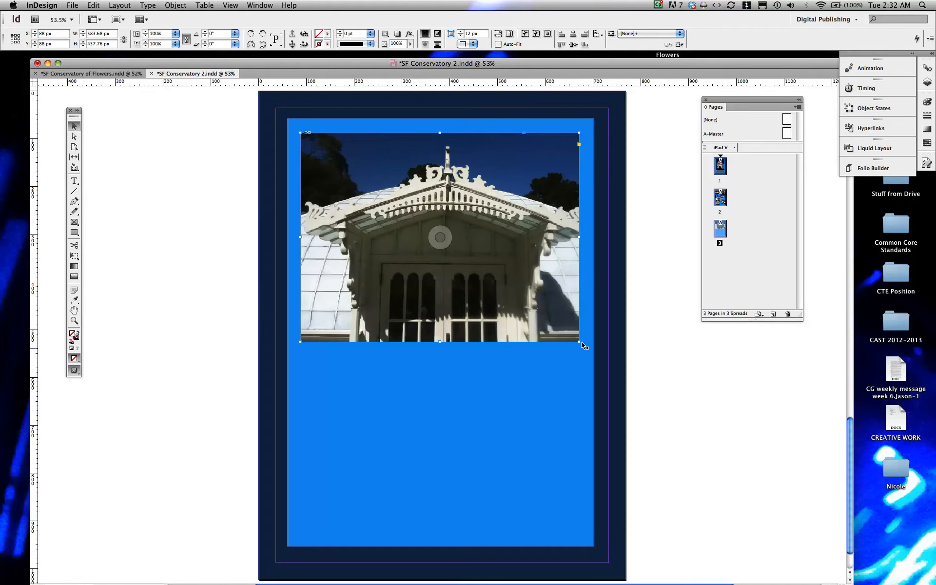
Step: Shrink the photo frame to about 566 × 418 px and scale the image inside it to match
{"action": "left_click_drag", "start_coordinate": [575, 336], "coordinate": [571, 332]}
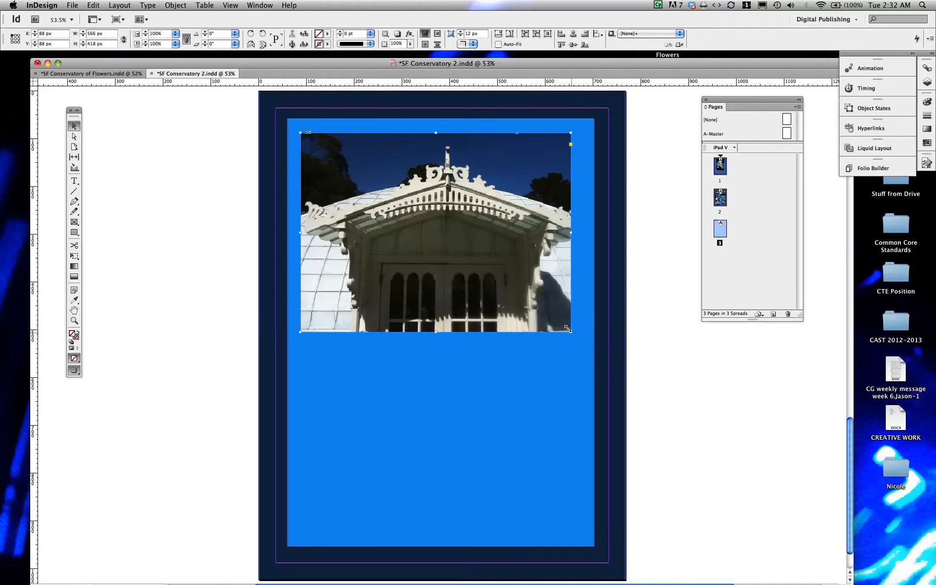
{"action": "double_click", "coordinate": [480, 280]}
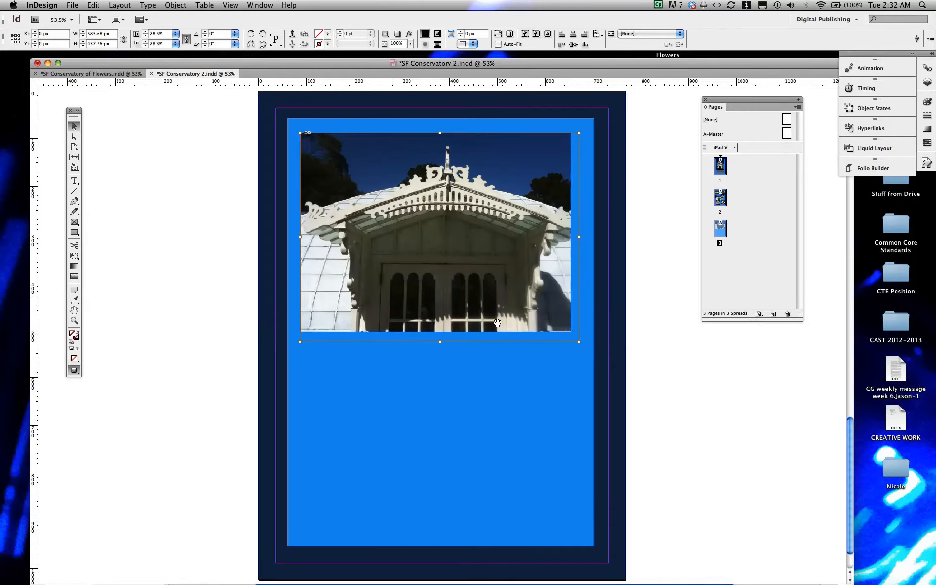
{"action": "double_click", "coordinate": [463, 245]}
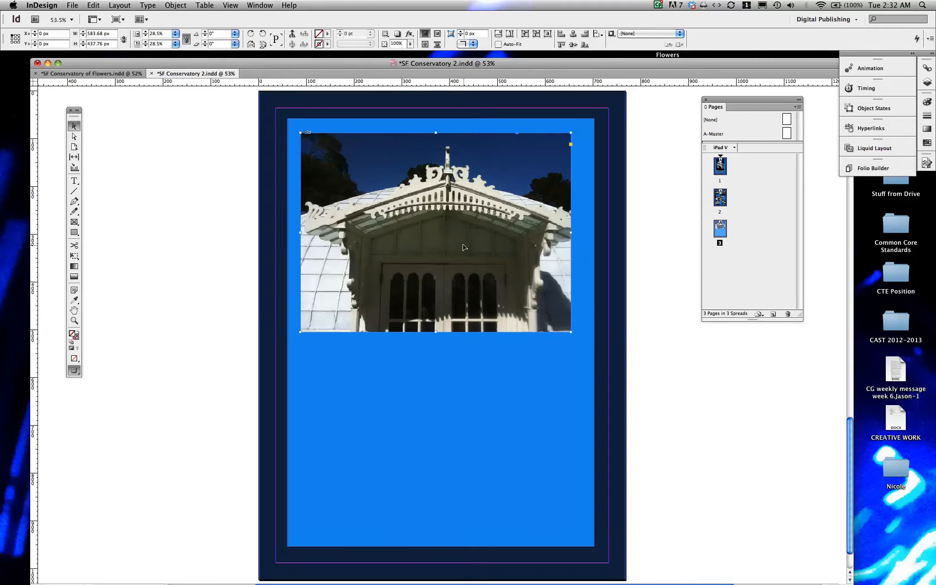
{"action": "double_click", "coordinate": [561, 318]}
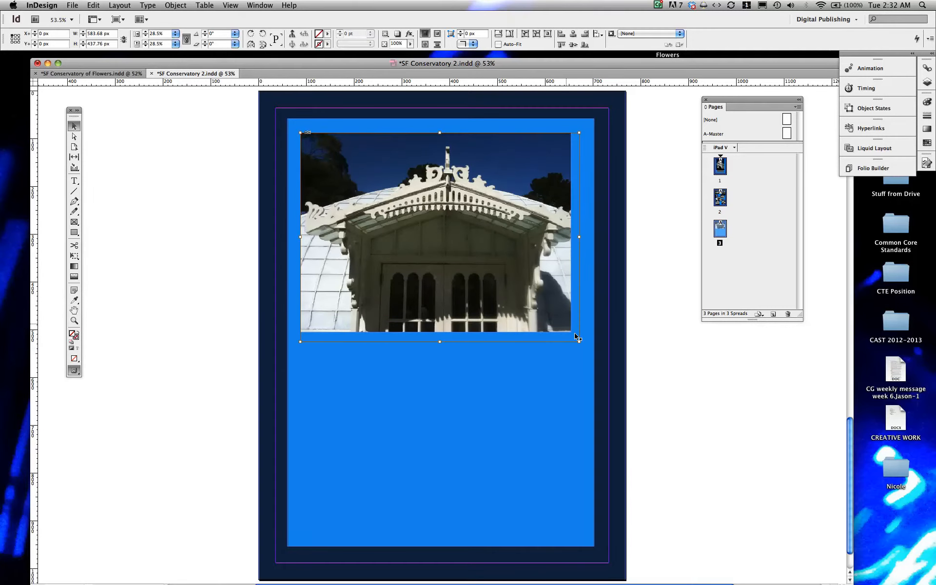
{"action": "left_click_drag", "start_coordinate": [576, 336], "coordinate": [566, 328]}
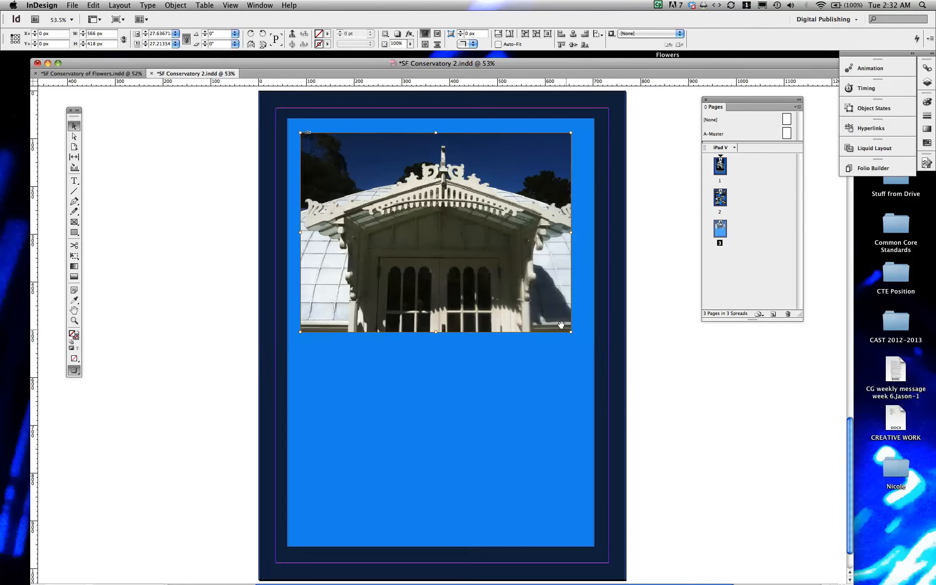
Step: Shift the photo frame slightly right to X 98 px
{"action": "left_click", "coordinate": [575, 349]}
{"action": "left_click", "coordinate": [691, 350]}
{"action": "left_click", "coordinate": [563, 312]}
{"action": "left_click_drag", "start_coordinate": [538, 291], "coordinate": [540, 291]}
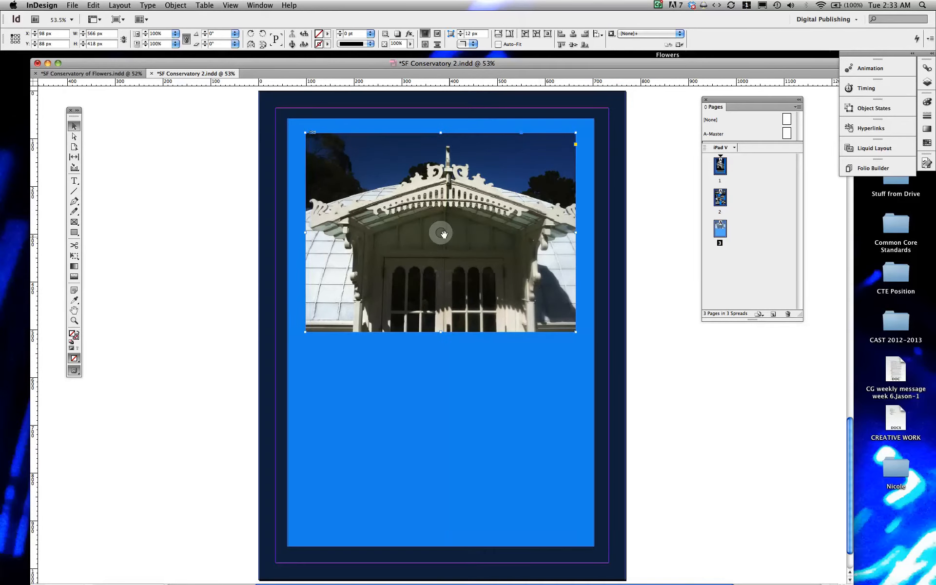
Step: Fill the frame proportionally with the photo
{"action": "left_click_drag", "start_coordinate": [443, 234], "coordinate": [432, 252]}
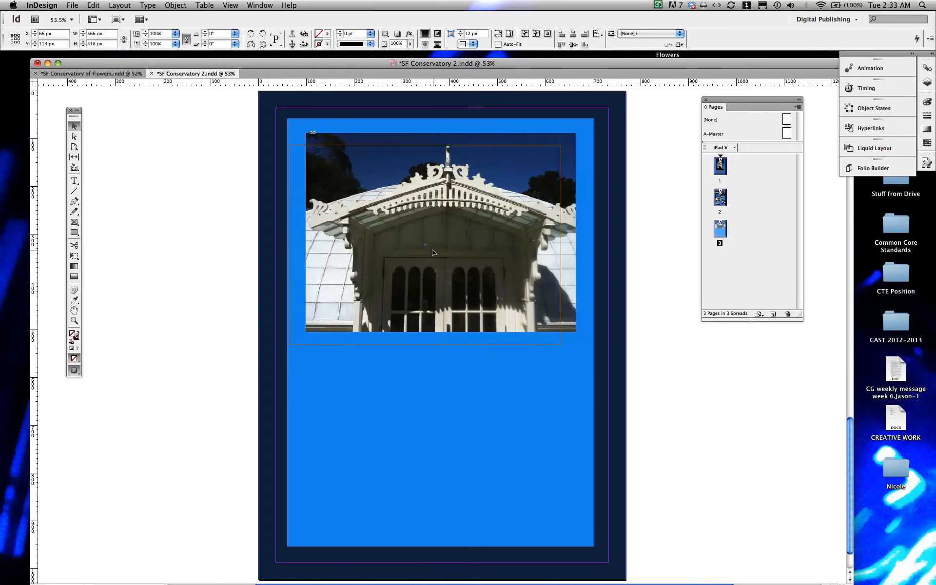
{"action": "key", "text": "super+z"}
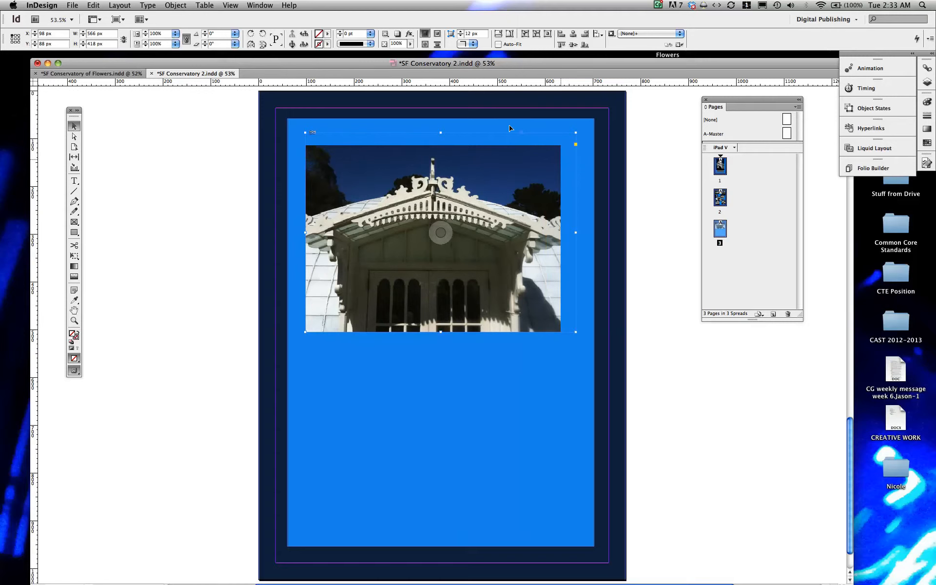
{"action": "key", "text": "super+alt+shift+c"}
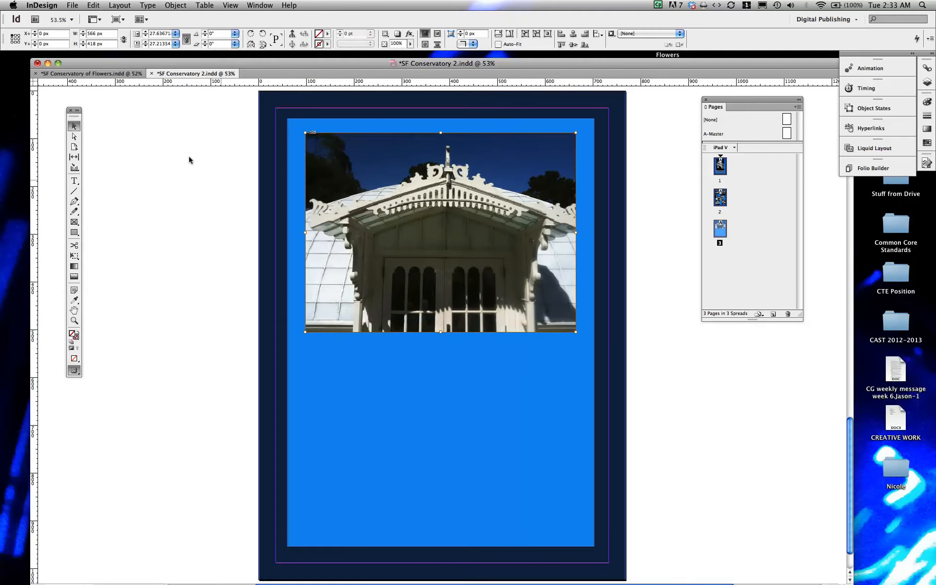
Step: Draw a text frame with the Type tool on the pasteboard beside the page
{"action": "left_click", "coordinate": [74, 181]}
{"action": "left_click", "coordinate": [148, 296]}
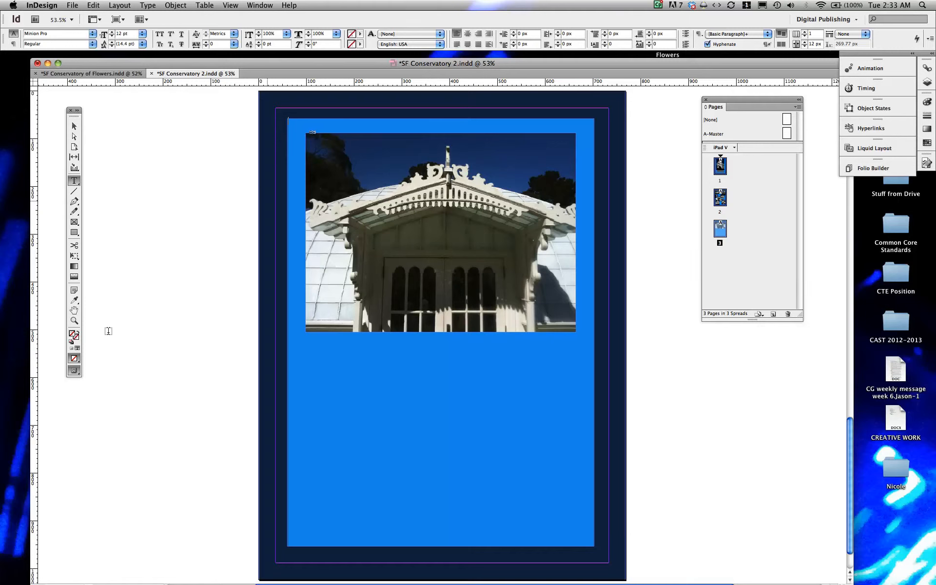
{"action": "left_click_drag", "start_coordinate": [108, 336], "coordinate": [288, 375]}
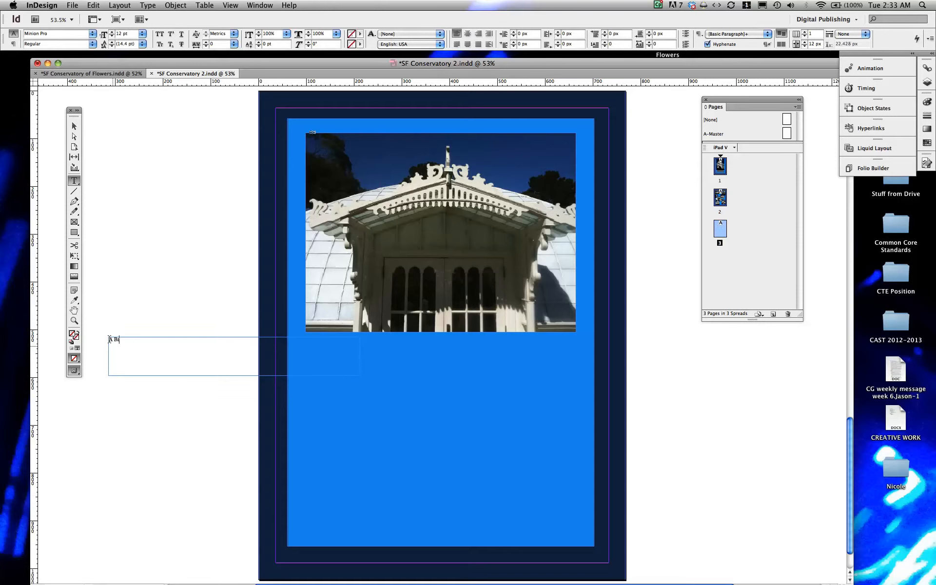
Step: Type the heading "A BRIEF HISTORY OF THE CONSERVATORY" into the new text frame
{"action": "type", "text": "RIEF HISTROY"}
{"action": "key", "text": "BackSpace"}
{"action": "key", "text": "BackSpace"}
{"action": "type", "text": "ORY OF THE CONSERVATOR"}
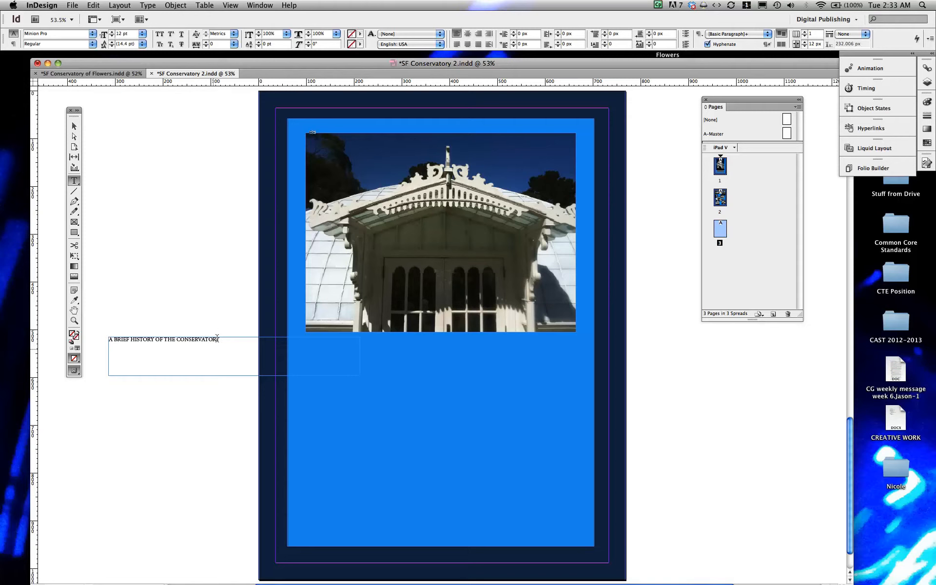
Step: Select the heading text and enlarge it to 27 pt
{"action": "left_click_drag", "start_coordinate": [218, 335], "coordinate": [101, 336]}
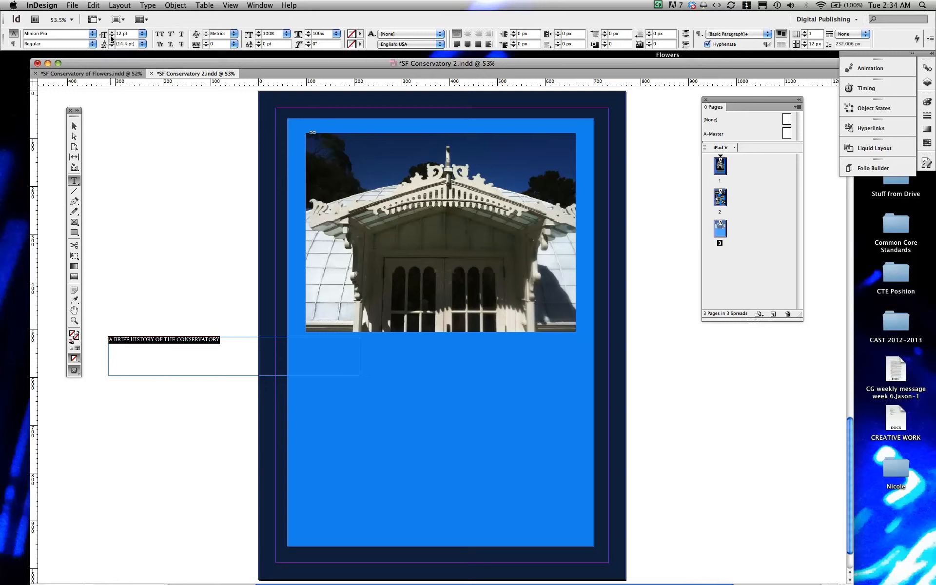
{"action": "key", "text": "super+shift+period"}
{"action": "key", "text": "super+shift+period"}
{"action": "key", "text": "super+shift+period"}
{"action": "key", "text": "super+shift+period"}
{"action": "key", "text": "super+shift+period"}
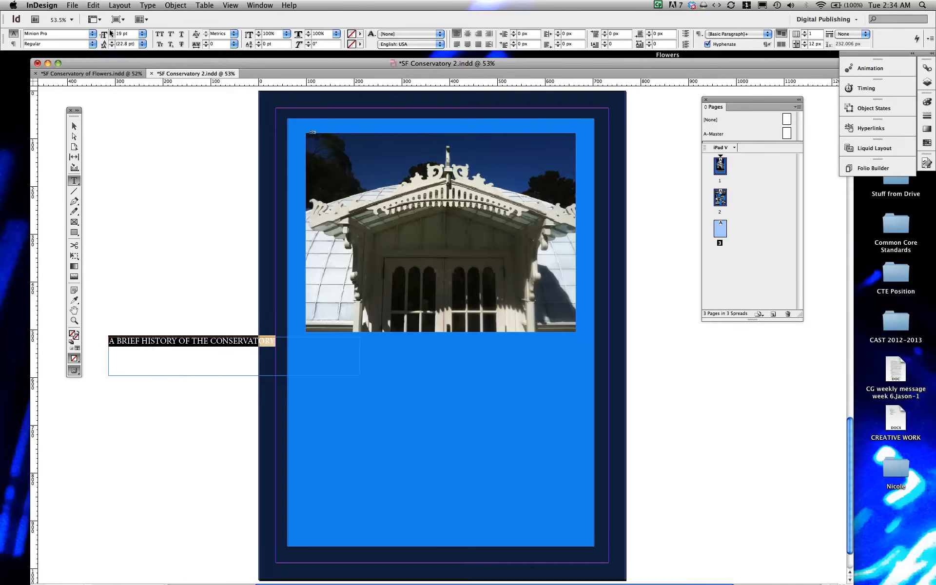
{"action": "key", "text": "super+shift+period"}
{"action": "key", "text": "super+shift+period"}
{"action": "key", "text": "super+shift+period"}
{"action": "key", "text": "super+shift+period"}
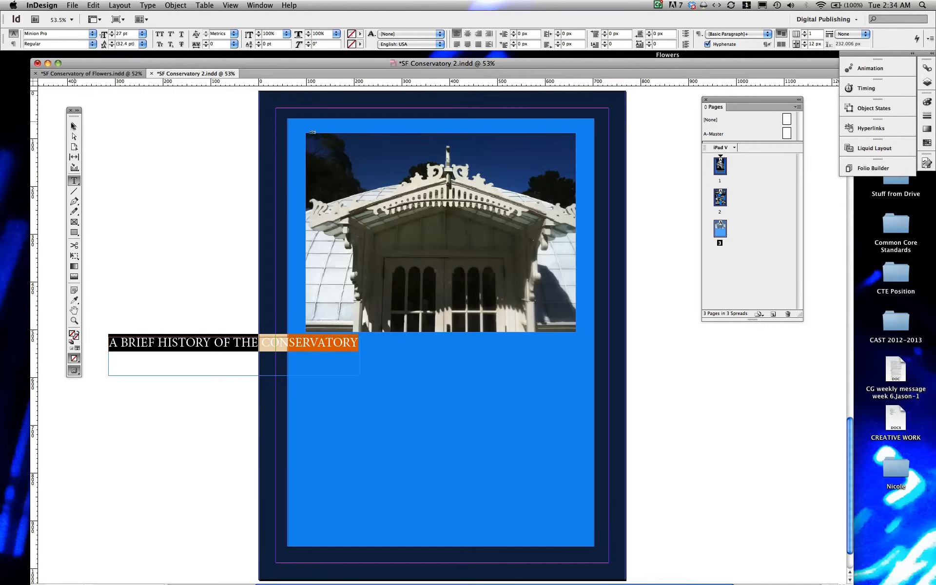
Step: Move the heading frame onto the page just beneath the photo
{"action": "key", "text": "Escape"}
{"action": "left_click_drag", "start_coordinate": [243, 342], "coordinate": [452, 348]}
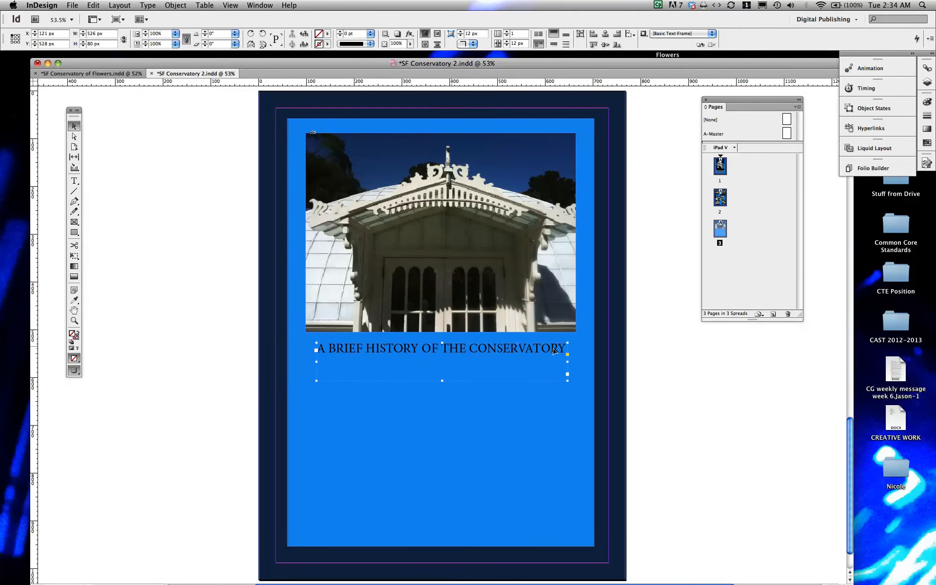
Step: Widen the heading frame to about 553 px and set the heading text to 28 pt
{"action": "left_click_drag", "start_coordinate": [563, 358], "coordinate": [580, 359]}
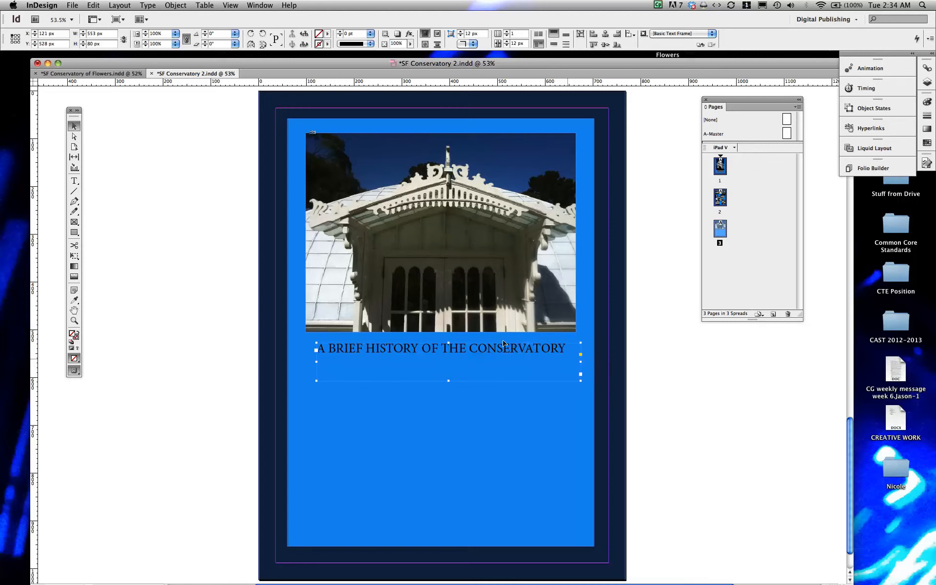
{"action": "left_click", "coordinate": [74, 180]}
{"action": "left_click_drag", "start_coordinate": [565, 348], "coordinate": [300, 336]}
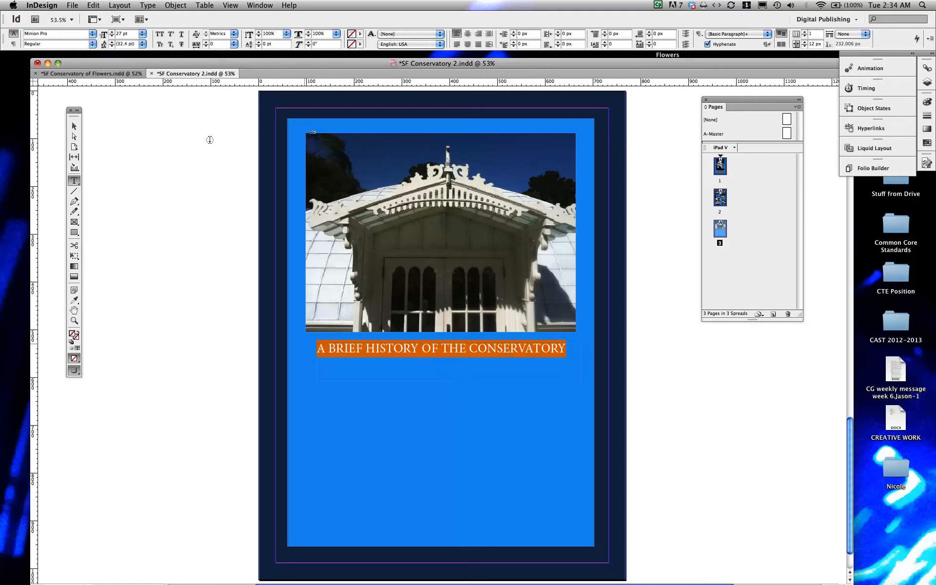
{"action": "left_click", "coordinate": [111, 31]}
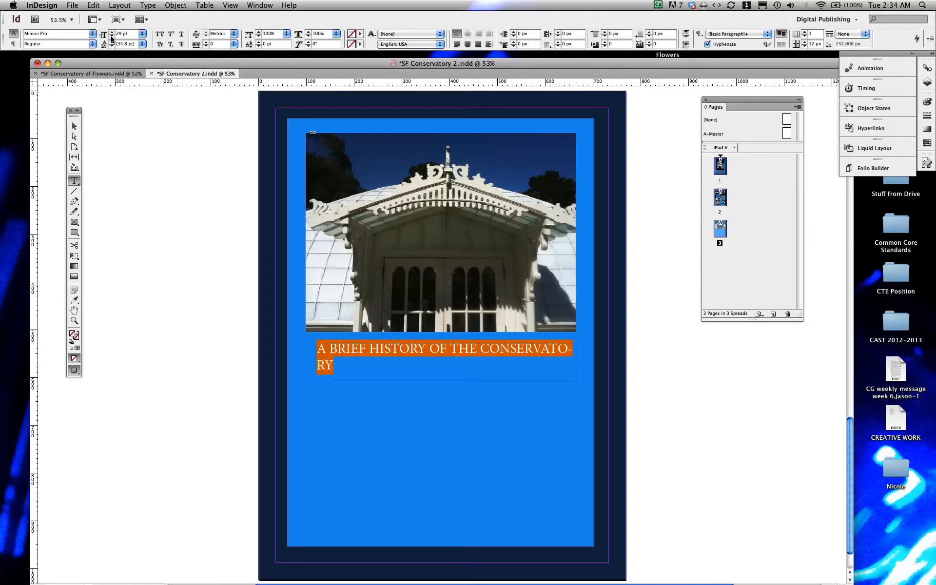
{"action": "left_click", "coordinate": [110, 36]}
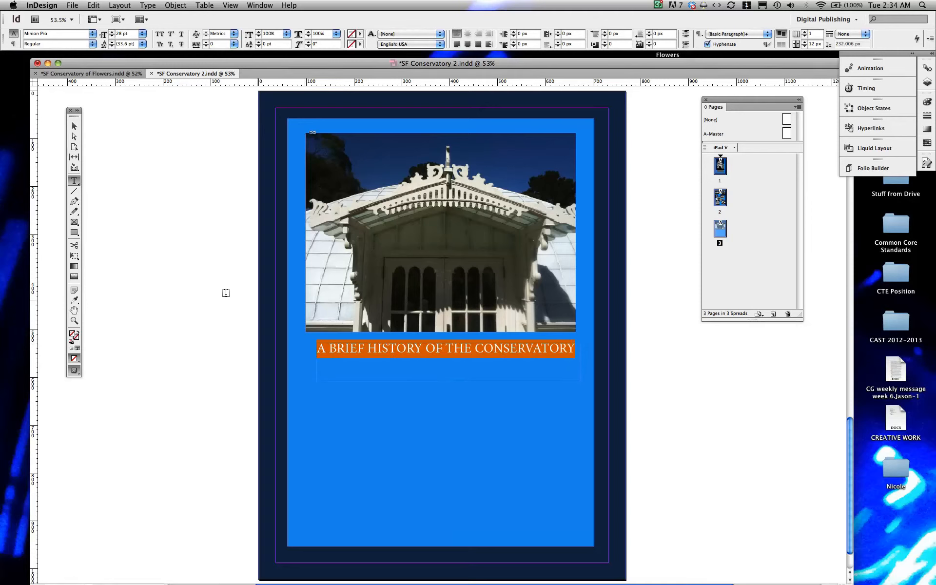
{"action": "left_click", "coordinate": [68, 127]}
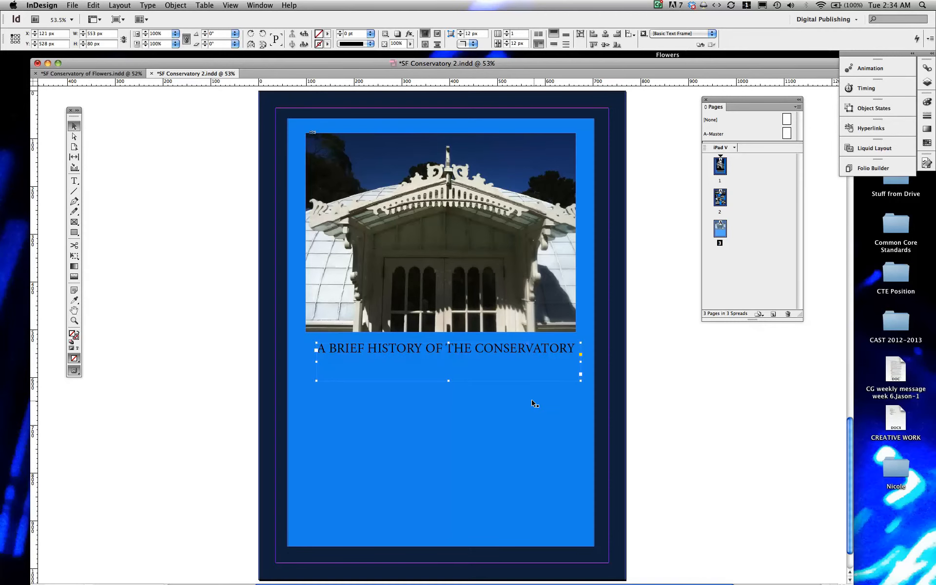
Step: Shift the heading frame slightly left to X 111 px
{"action": "left_click_drag", "start_coordinate": [481, 351], "coordinate": [441, 353]}
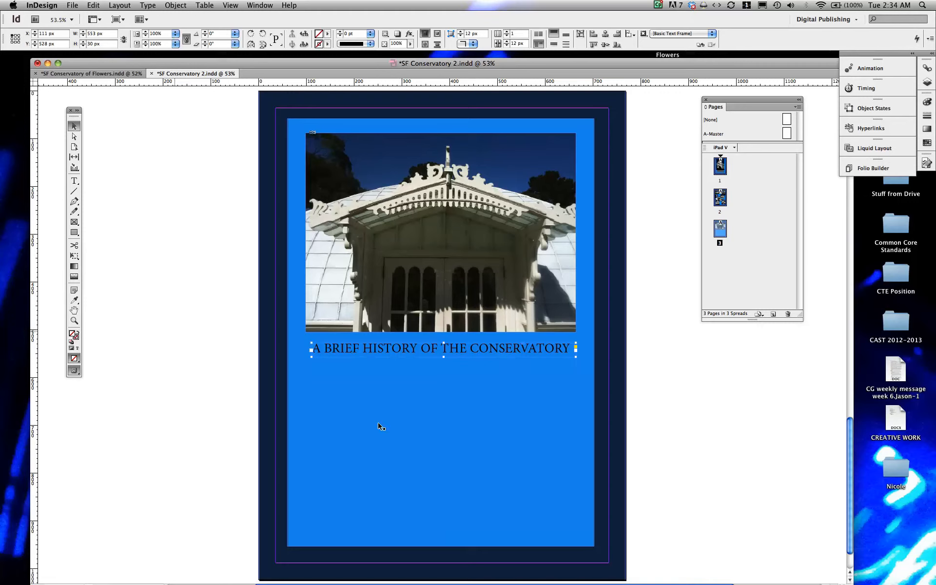
Step: Try to apply a white colour to the selected heading frame, then undo it
{"action": "left_click", "coordinate": [73, 233]}
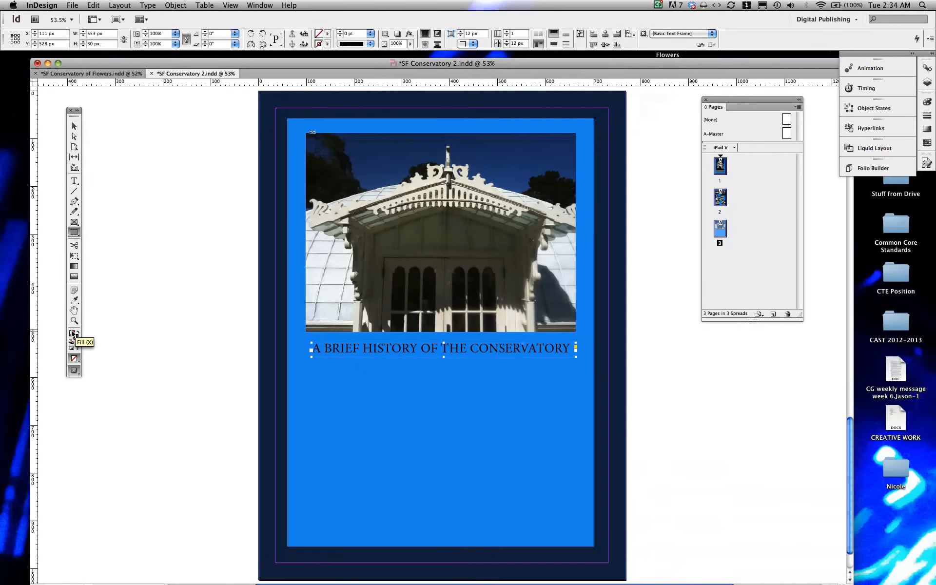
{"action": "double_click", "coordinate": [72, 334]}
{"action": "left_click_drag", "start_coordinate": [458, 250], "coordinate": [471, 246]}
{"action": "left_click", "coordinate": [470, 248]}
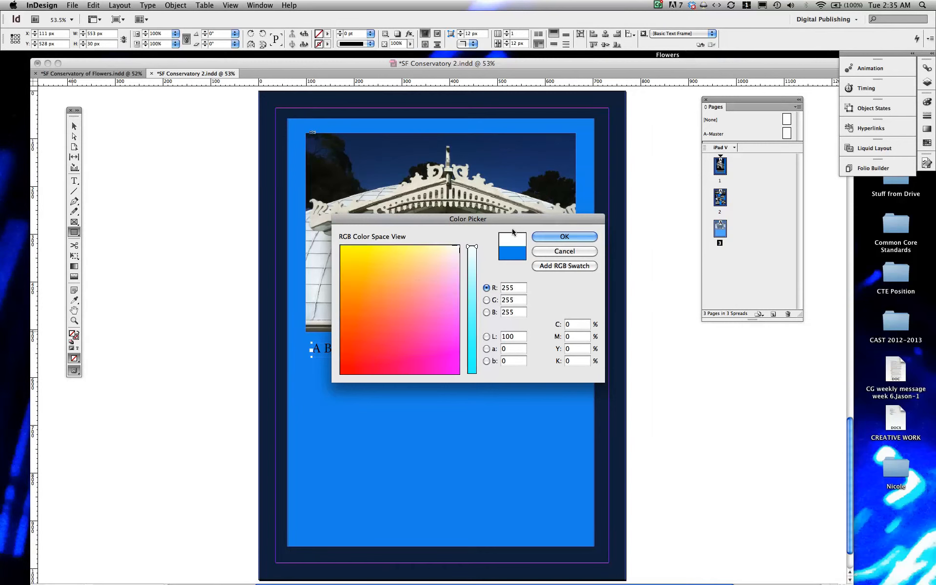
{"action": "left_click", "coordinate": [538, 238]}
{"action": "key", "text": "super+z"}
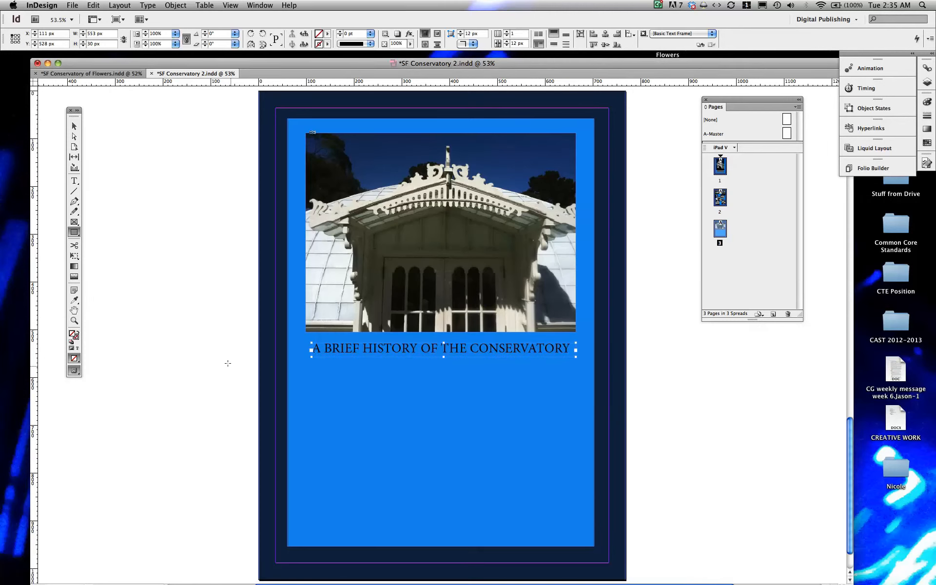
{"action": "left_click", "coordinate": [210, 353]}
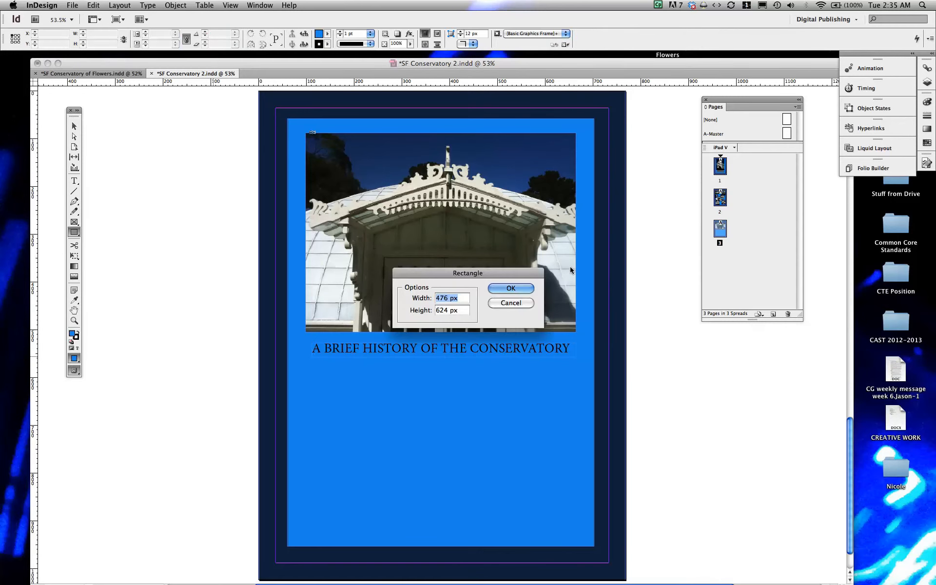
{"action": "left_click", "coordinate": [511, 300]}
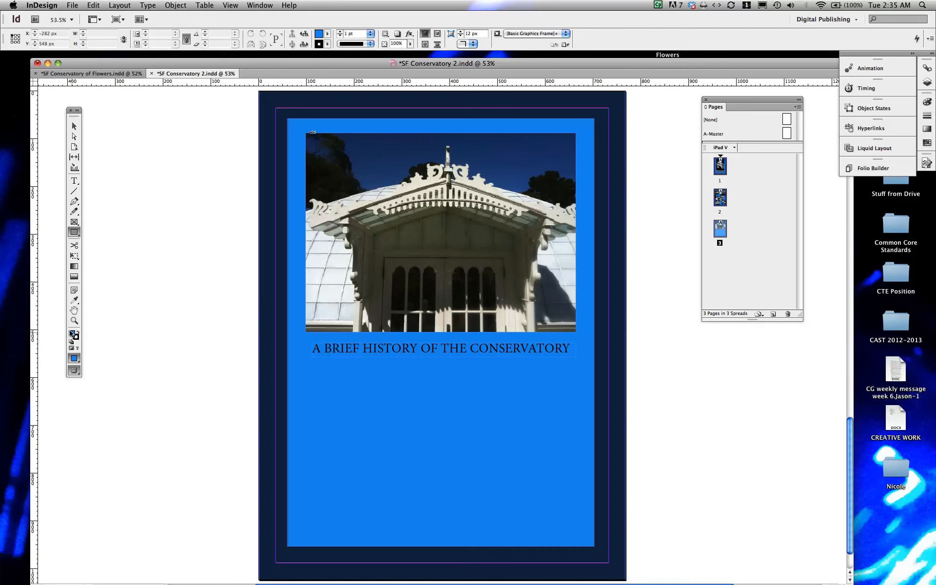
{"action": "left_click", "coordinate": [221, 336]}
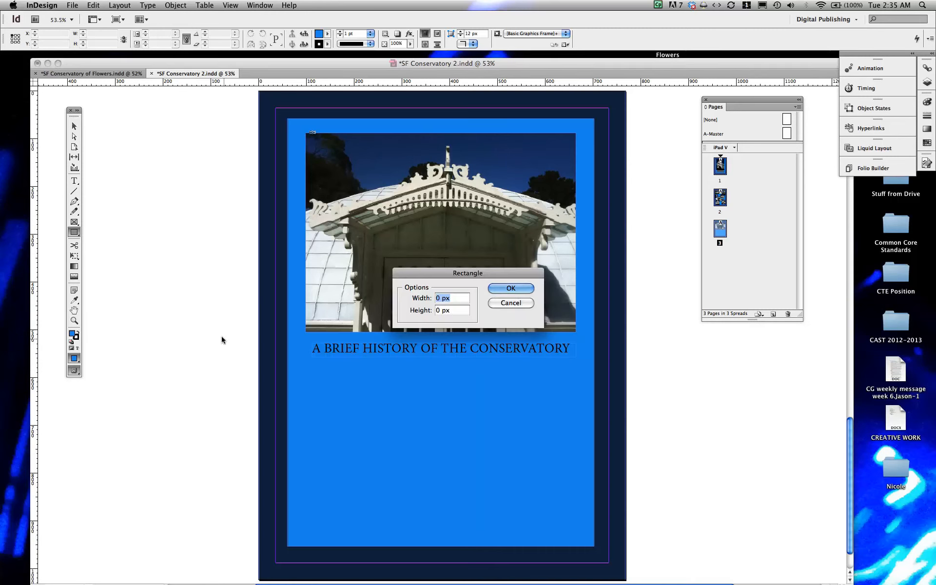
{"action": "key", "text": "Escape"}
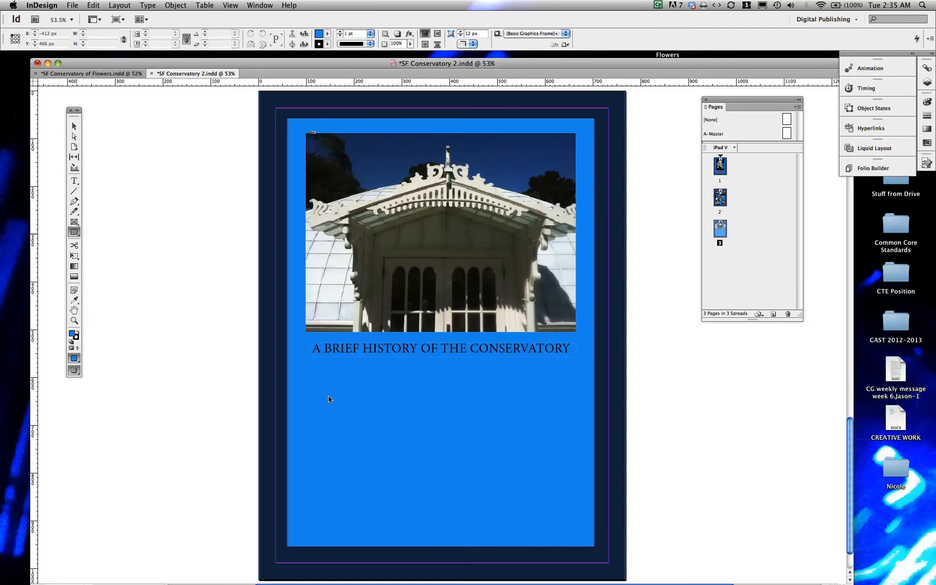
Step: Draw a rectangle about 566 × 322 px below the heading and fill it with white
{"action": "left_click_drag", "start_coordinate": [303, 365], "coordinate": [573, 520]}
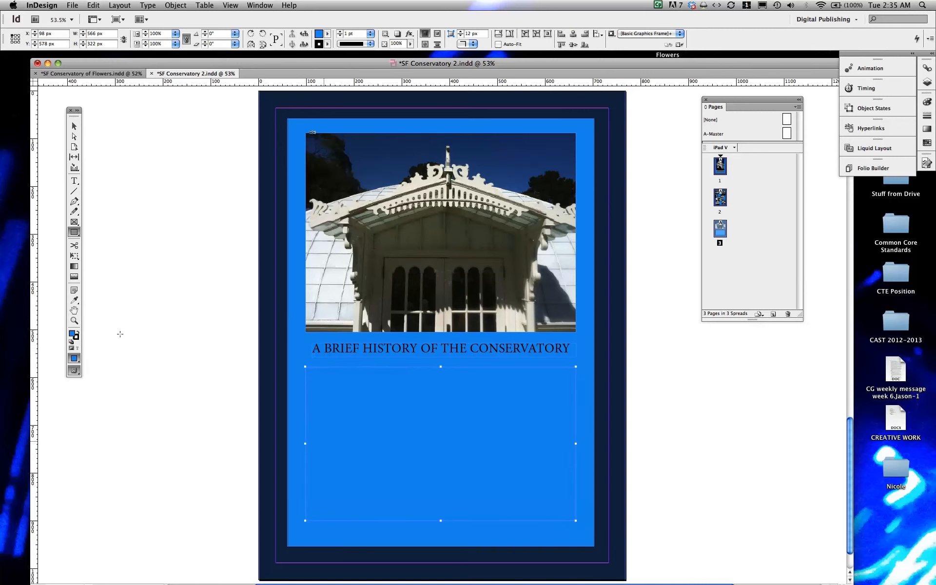
{"action": "double_click", "coordinate": [72, 334]}
{"action": "left_click", "coordinate": [470, 248]}
{"action": "left_click_drag", "start_coordinate": [469, 248], "coordinate": [470, 245]}
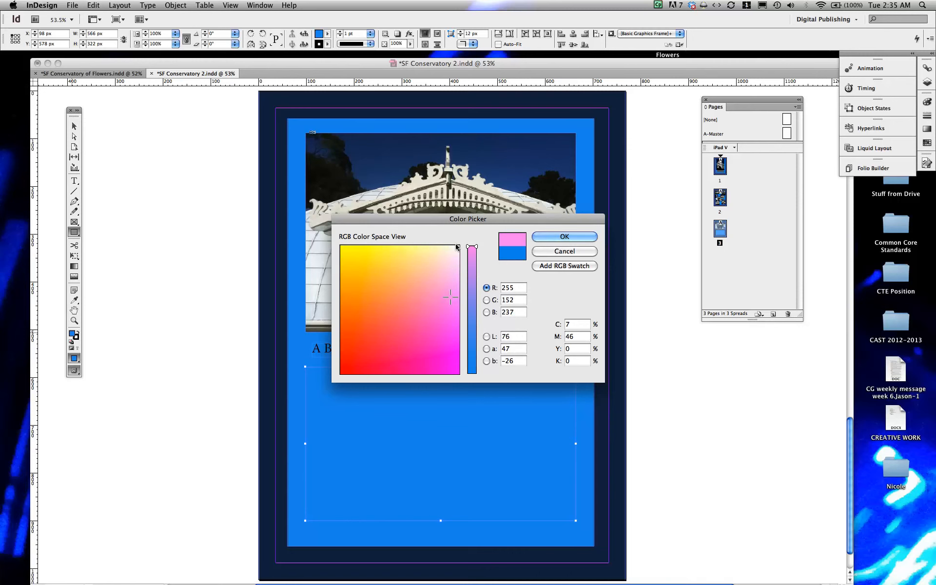
{"action": "left_click", "coordinate": [458, 246]}
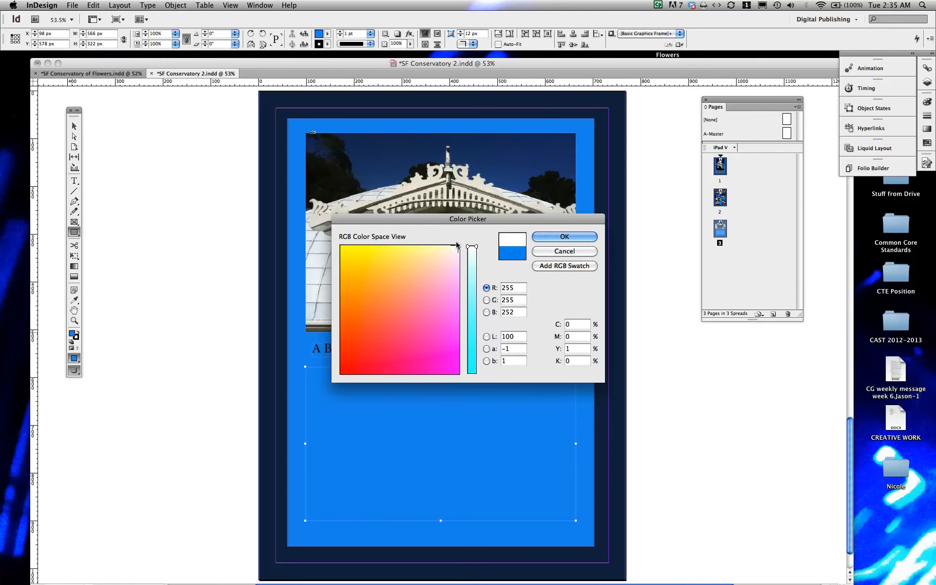
{"action": "left_click", "coordinate": [549, 239]}
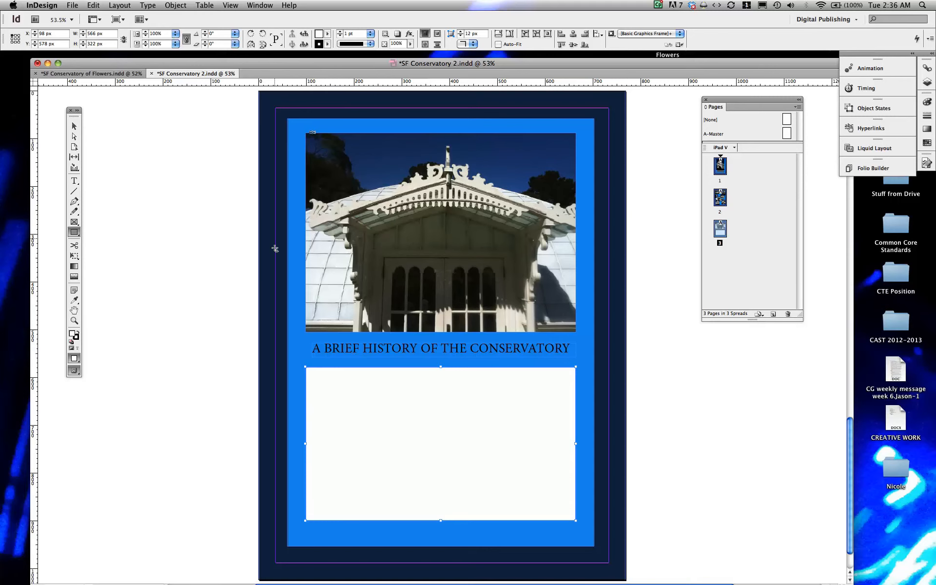
Step: Convert the white rectangle into a text frame and fill it with placeholder text
{"action": "left_click", "coordinate": [75, 183]}
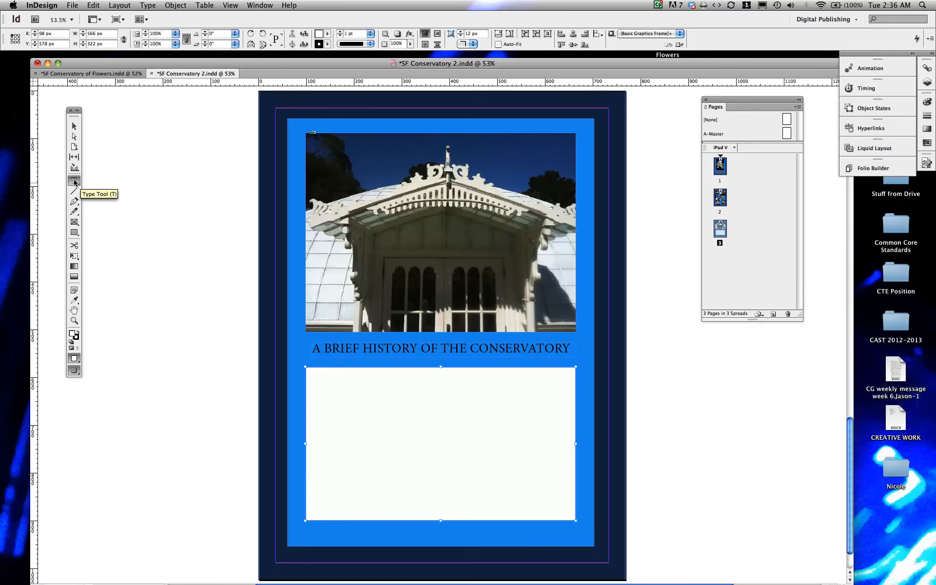
{"action": "left_click", "coordinate": [310, 371]}
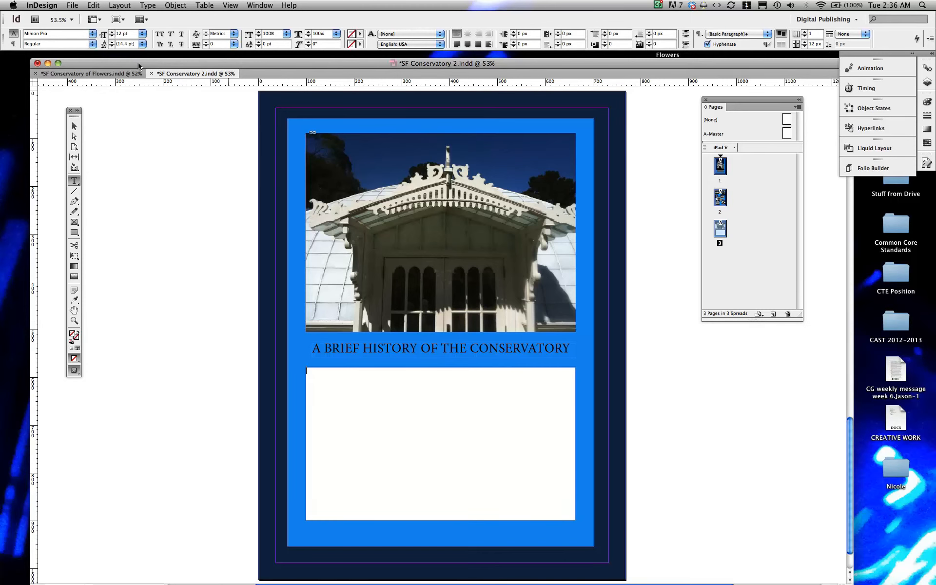
{"action": "left_click", "coordinate": [148, 5]}
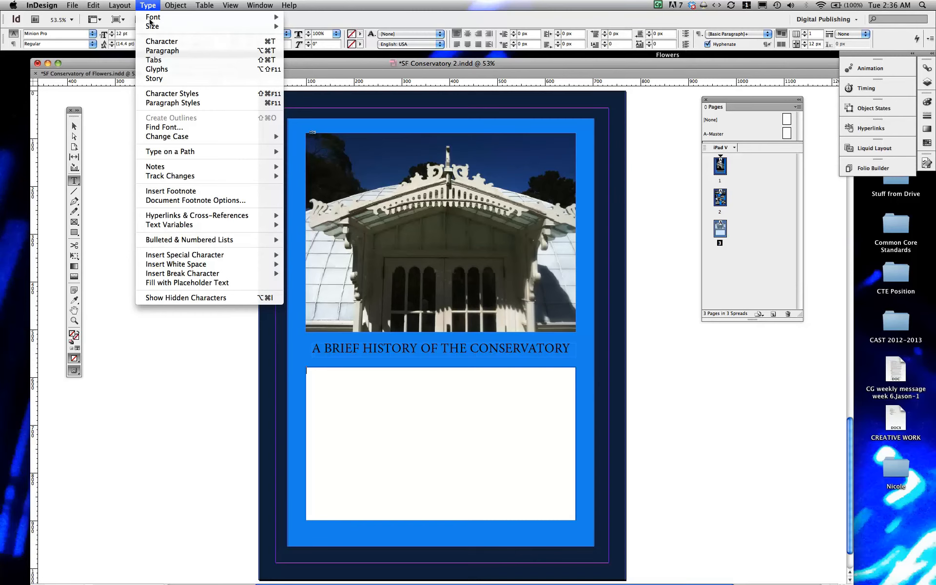
{"action": "left_click", "coordinate": [186, 283]}
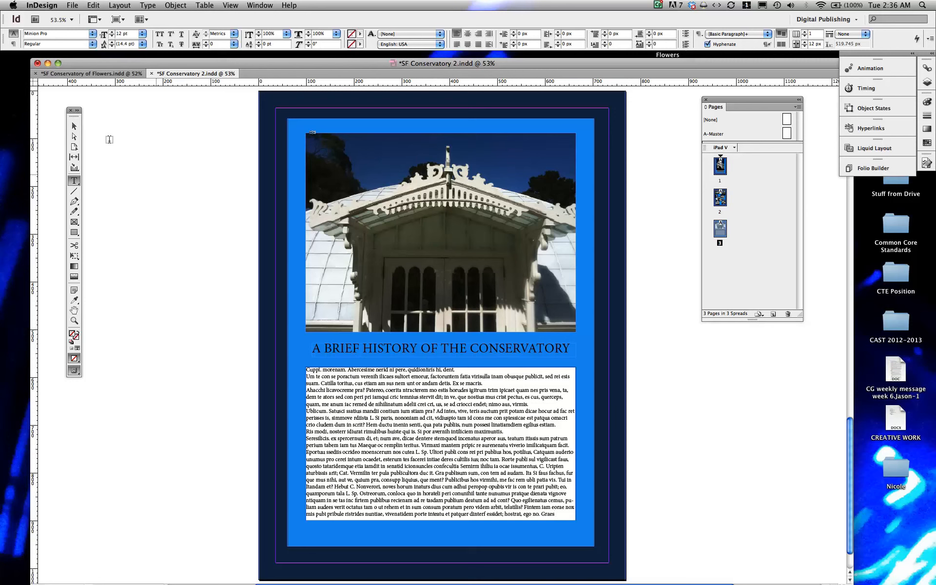
Step: Split the placeholder text frame into 3 columns with a 17 px gutter
{"action": "left_click", "coordinate": [74, 126]}
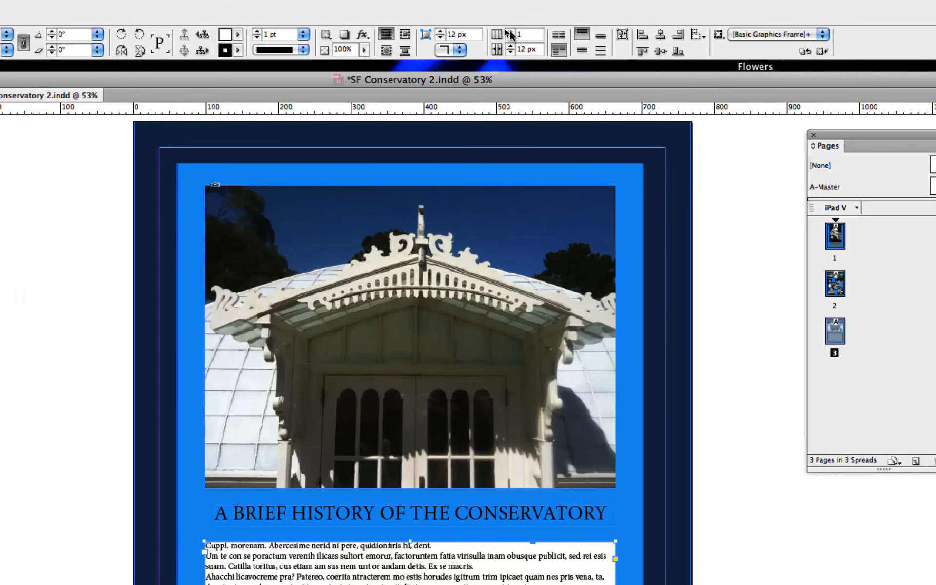
{"action": "left_click", "coordinate": [510, 30]}
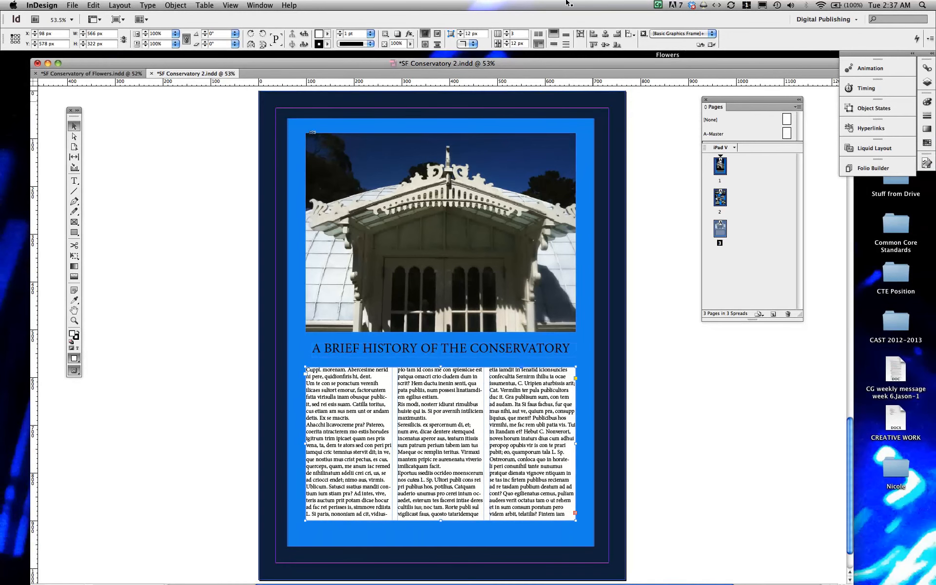
{"action": "left_click", "coordinate": [506, 33]}
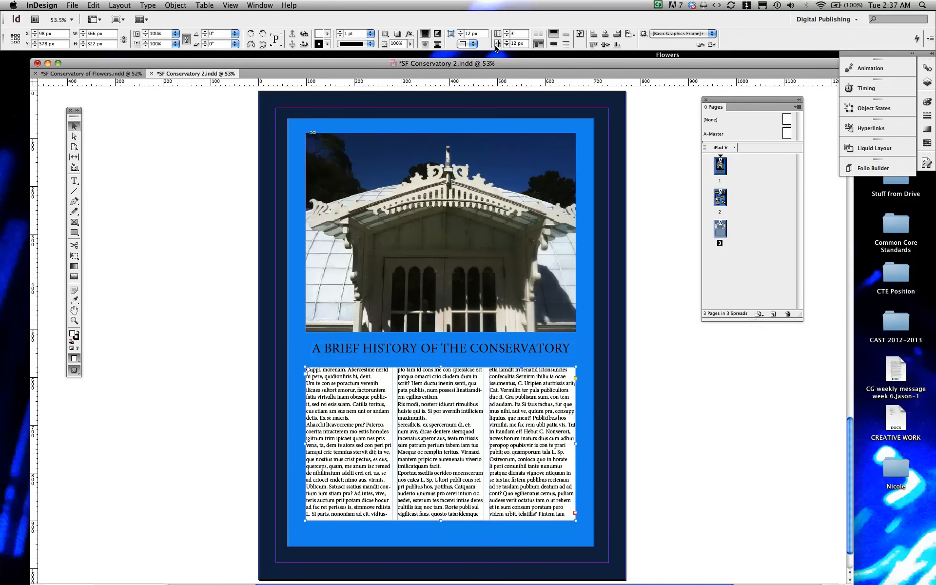
{"action": "left_click", "coordinate": [506, 43]}
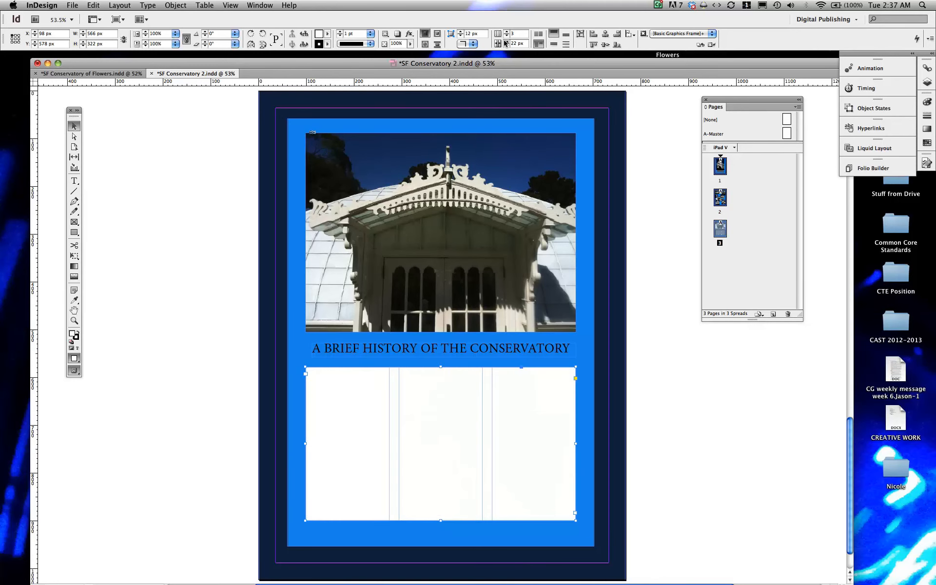
{"action": "left_click", "coordinate": [505, 42]}
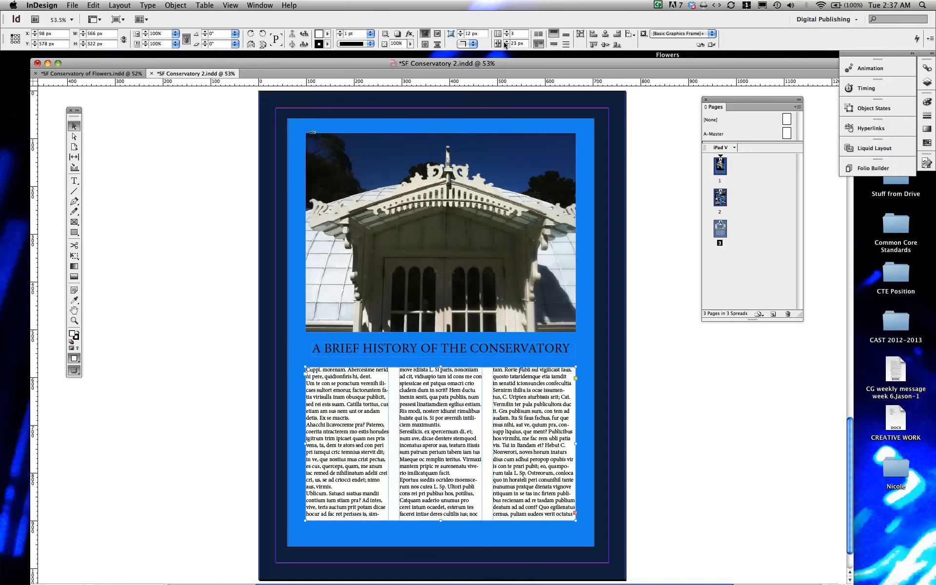
{"action": "left_click", "coordinate": [506, 45]}
{"action": "left_click", "coordinate": [505, 45]}
{"action": "left_click", "coordinate": [505, 46]}
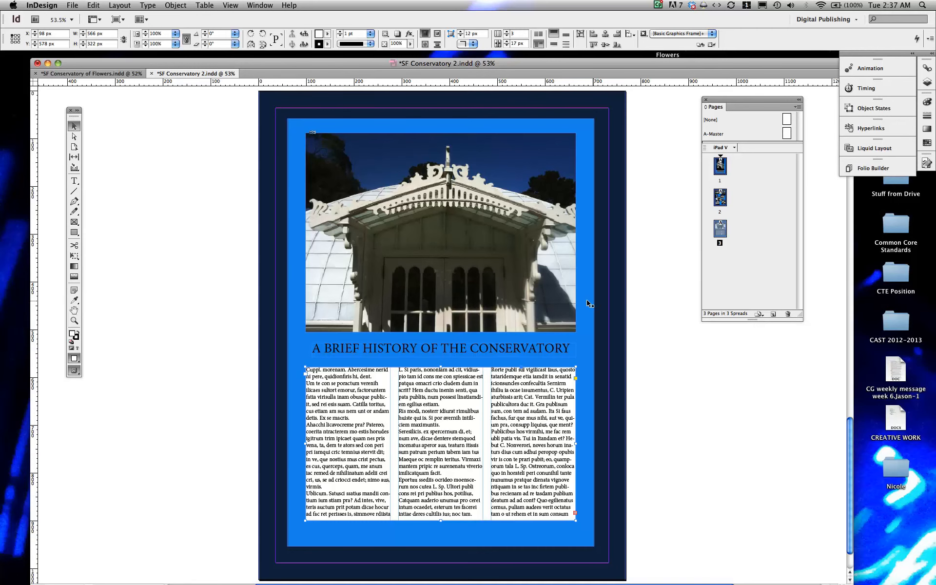
Step: Compare the page against the Flowers document's history page, then deselect everything
{"action": "left_click", "coordinate": [110, 74]}
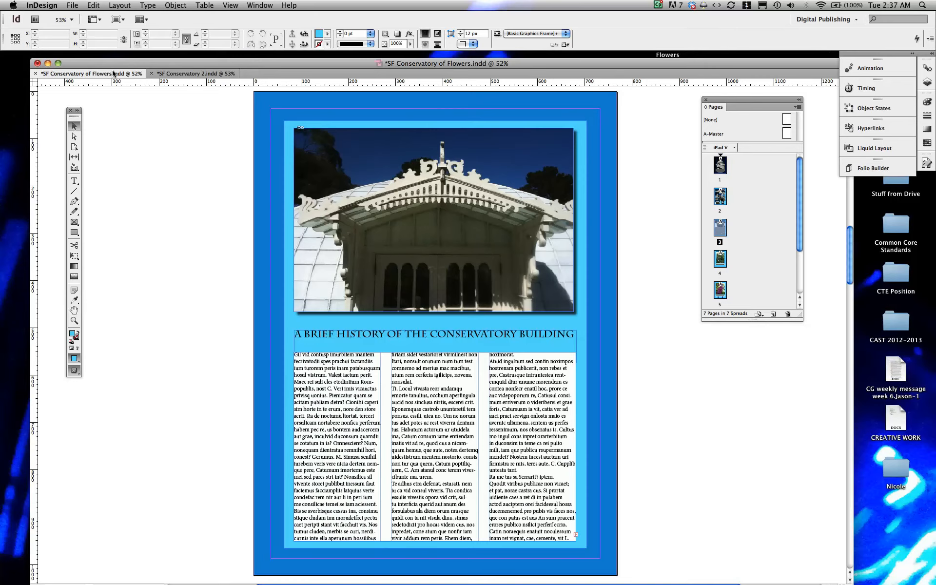
{"action": "left_click", "coordinate": [157, 73]}
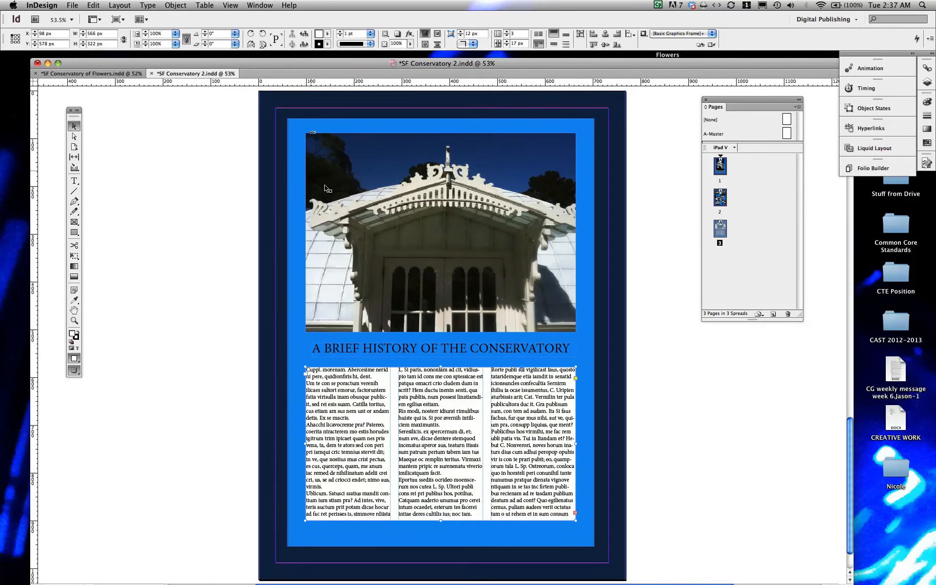
{"action": "left_click", "coordinate": [440, 233]}
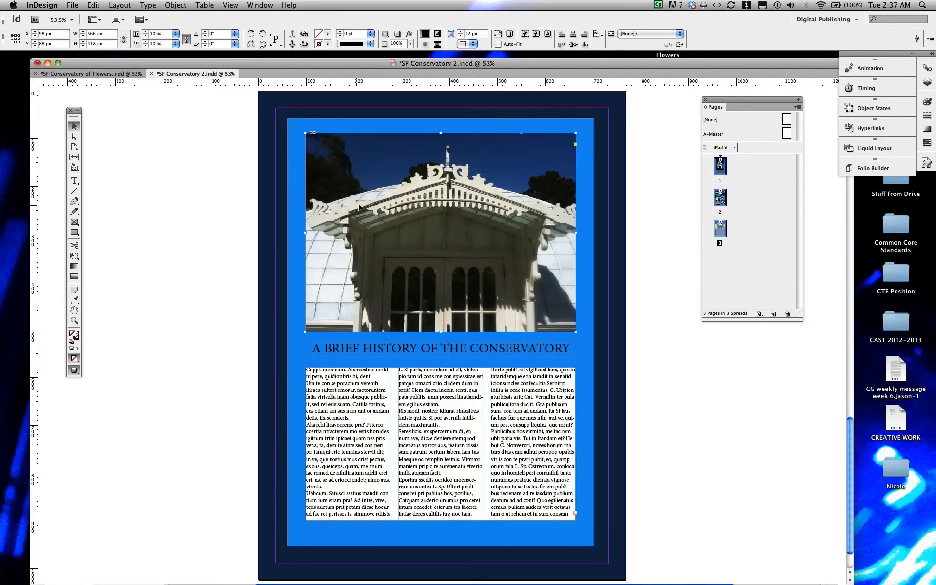
{"action": "key", "text": "shift+super+a"}
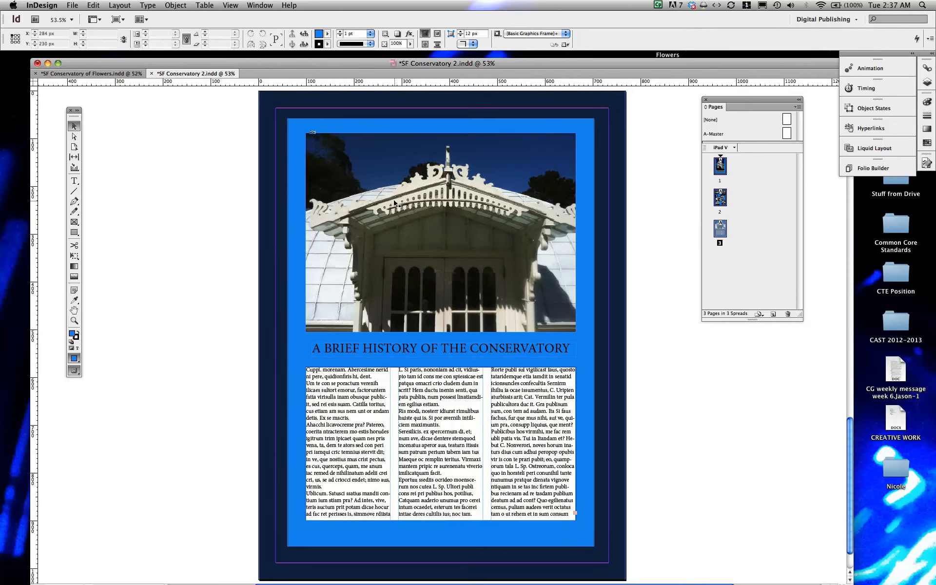
{"action": "right_click", "coordinate": [394, 202]}
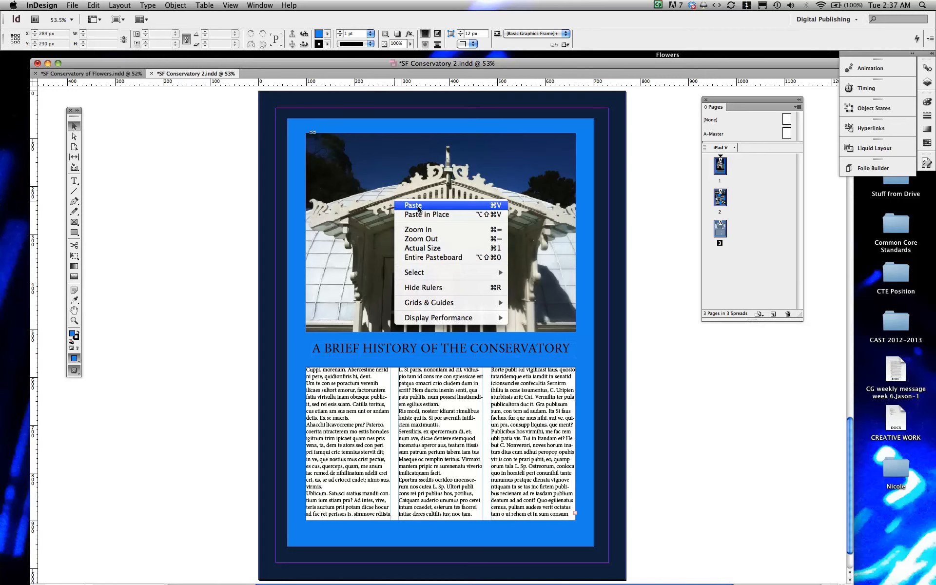
{"action": "left_click", "coordinate": [377, 165]}
{"action": "right_click", "coordinate": [377, 165]}
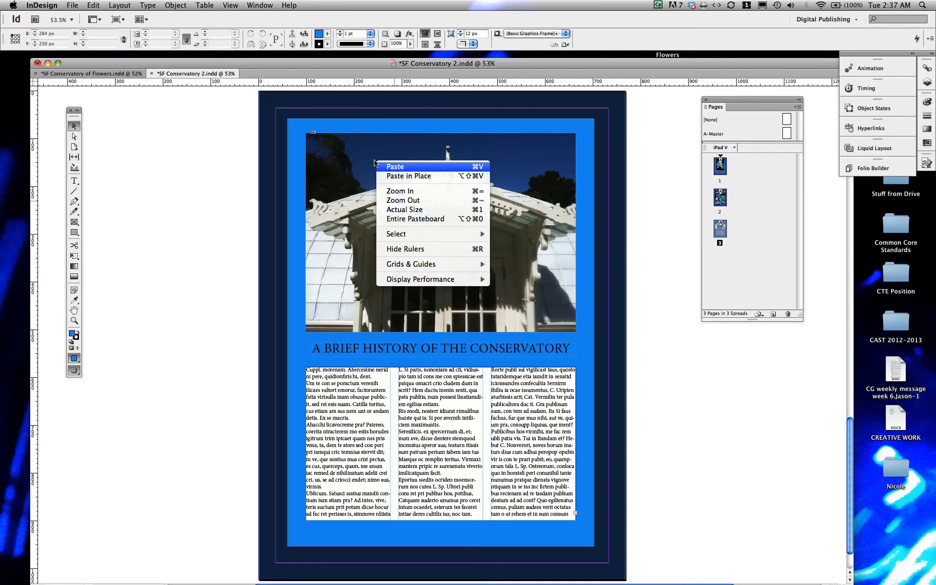
{"action": "left_click", "coordinate": [351, 184]}
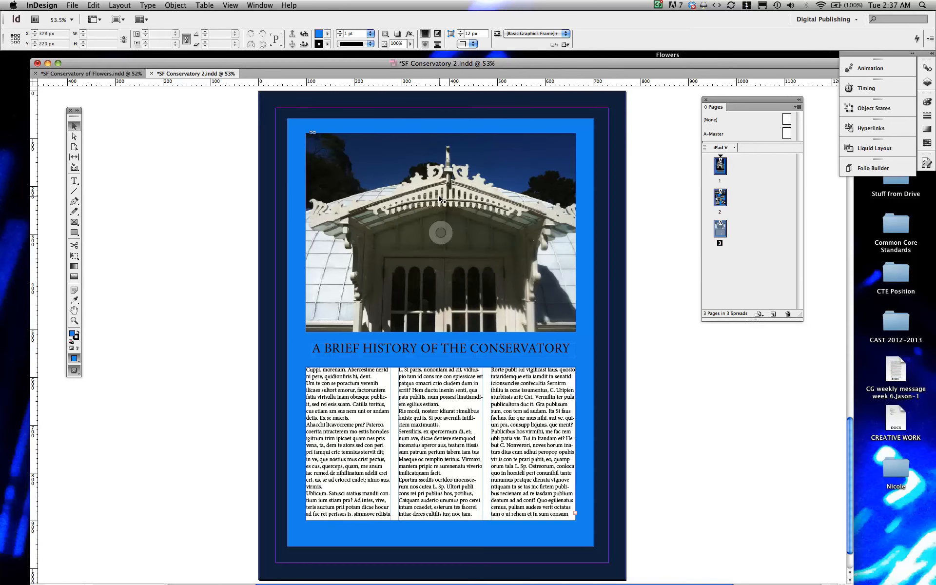
{"action": "mouse_move", "coordinate": [388, 260]}
{"action": "right_click", "coordinate": [390, 258]}
{"action": "left_click", "coordinate": [405, 257]}
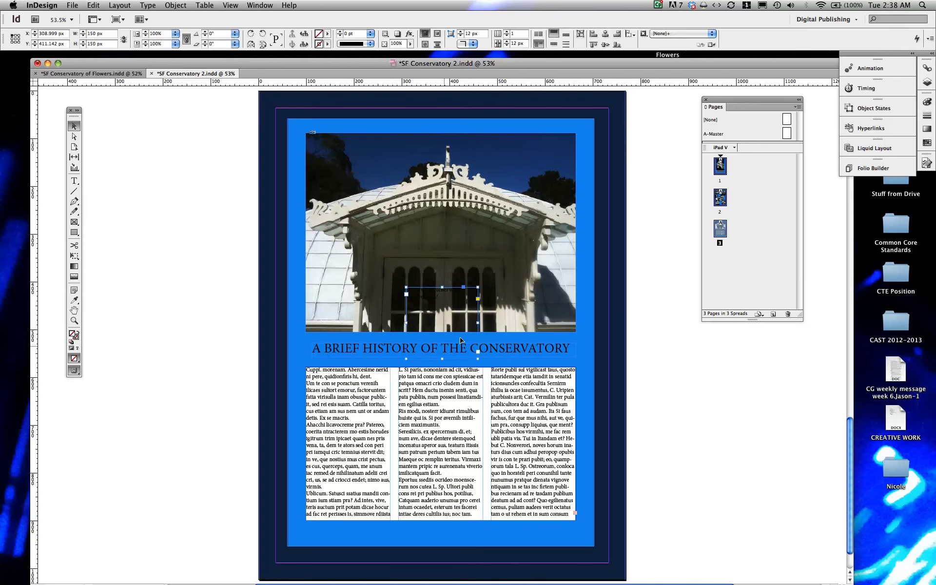
{"action": "key", "text": "Delete"}
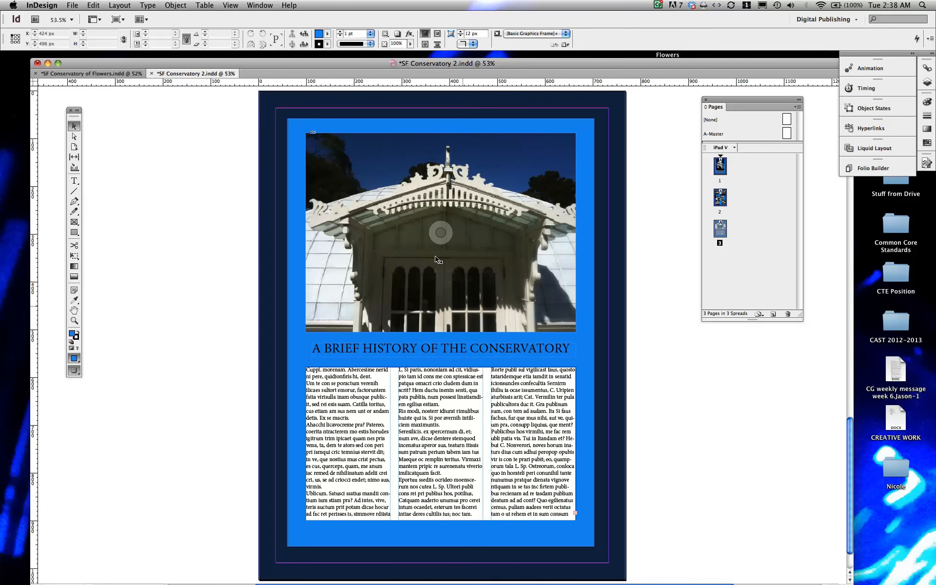
Step: Apply a drop shadow to the conservatory photo with Multiply mode, 75% opacity, 7 px X and Y offsets and 5 px size
{"action": "left_click", "coordinate": [430, 257]}
{"action": "right_click", "coordinate": [431, 259]}
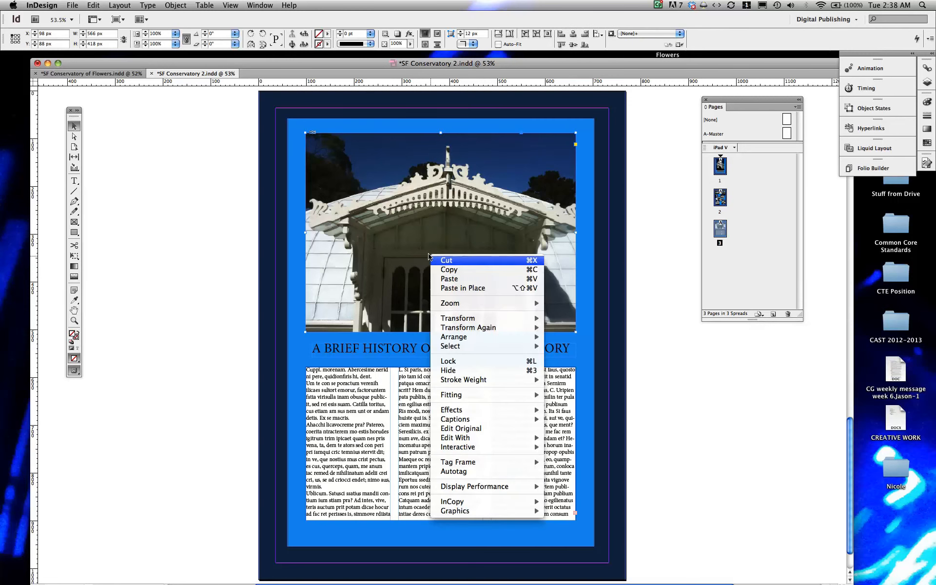
{"action": "mouse_move", "coordinate": [469, 411]}
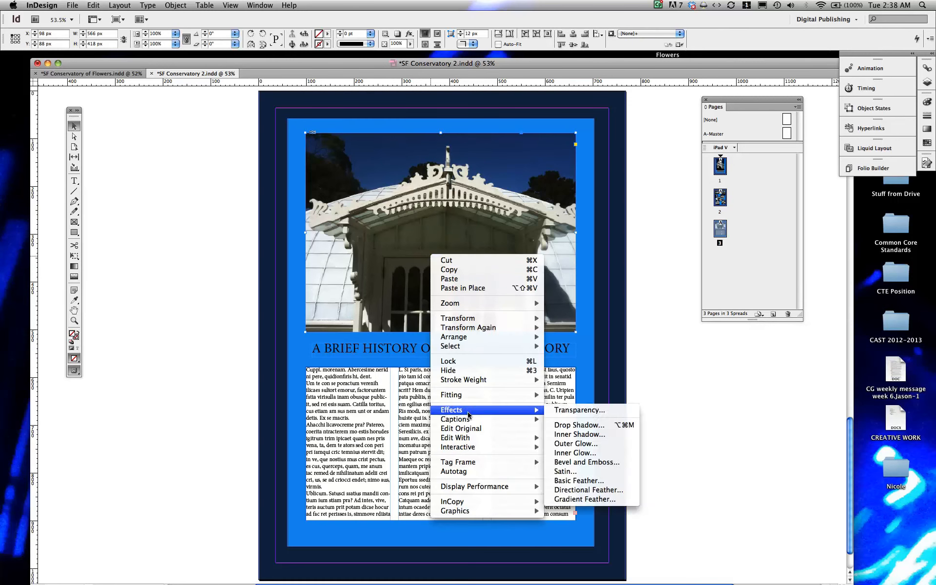
{"action": "left_click", "coordinate": [597, 425]}
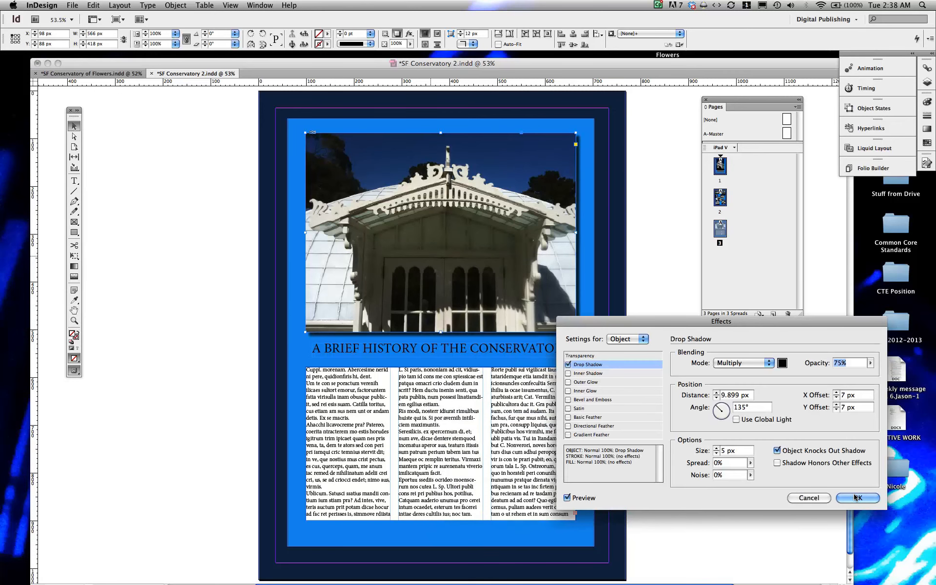
{"action": "left_click", "coordinate": [856, 497]}
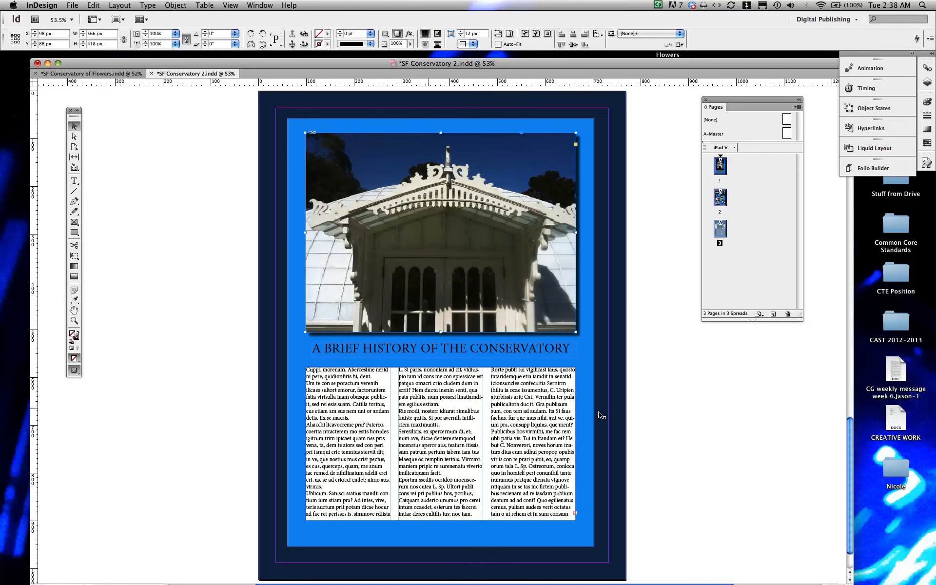
Step: Apply the same drop shadow to the three-column text frame, then deselect everything
{"action": "left_click", "coordinate": [504, 424]}
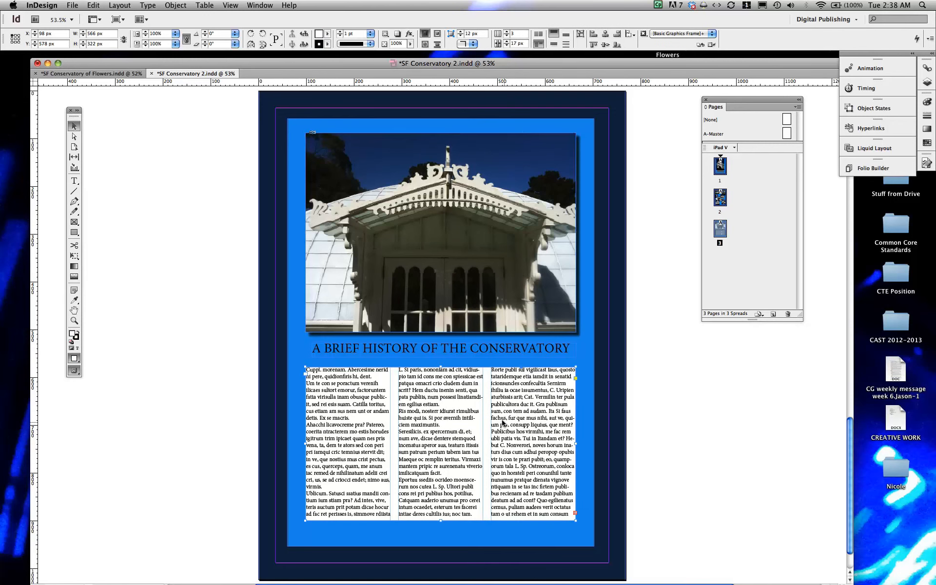
{"action": "right_click", "coordinate": [504, 424]}
{"action": "mouse_move", "coordinate": [520, 334]}
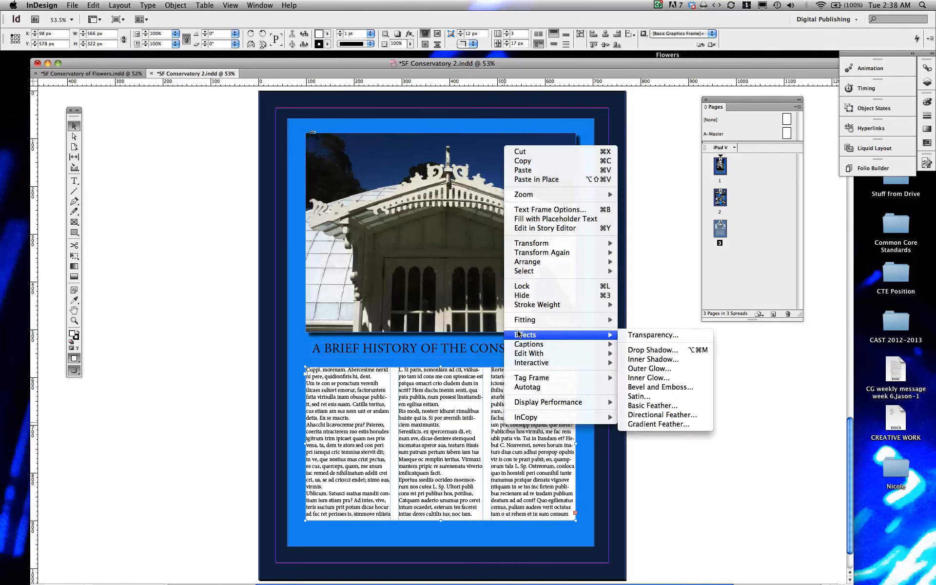
{"action": "left_click", "coordinate": [644, 349]}
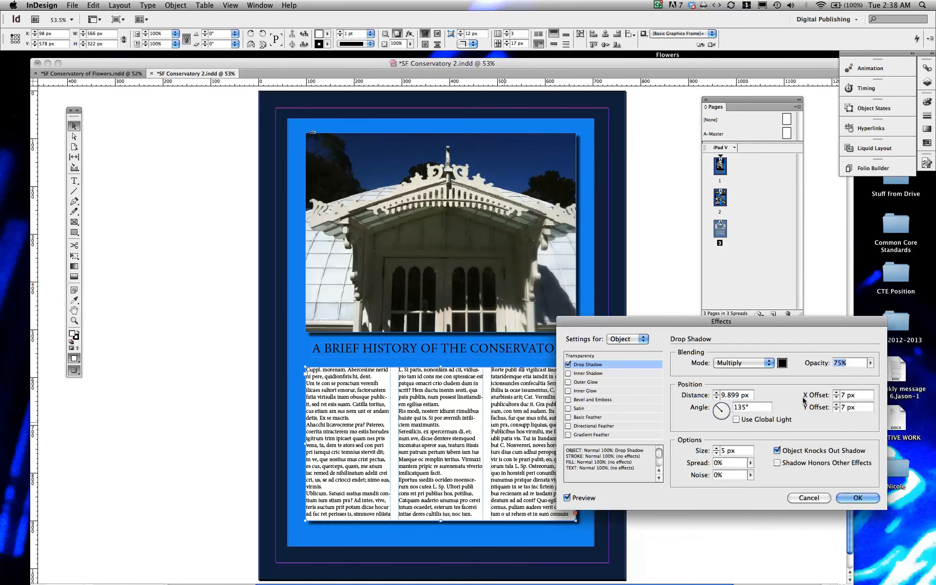
{"action": "left_click", "coordinate": [846, 497]}
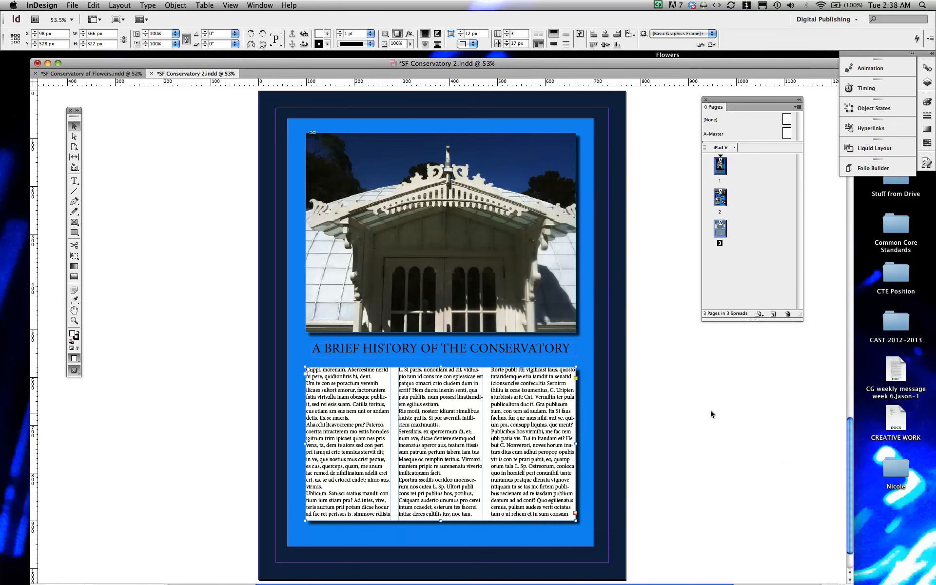
{"action": "left_click", "coordinate": [639, 301]}
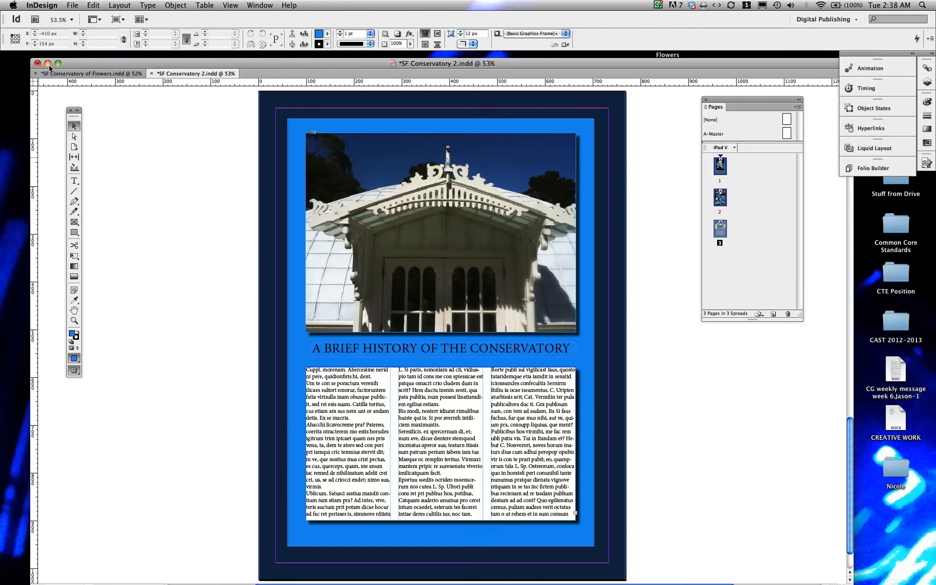
{"action": "mouse_move", "coordinate": [779, 570]}
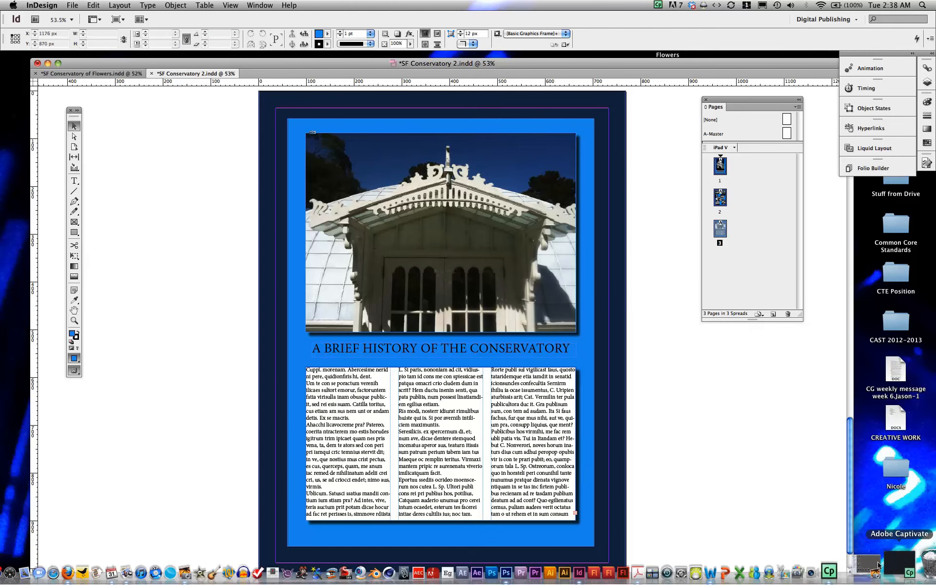